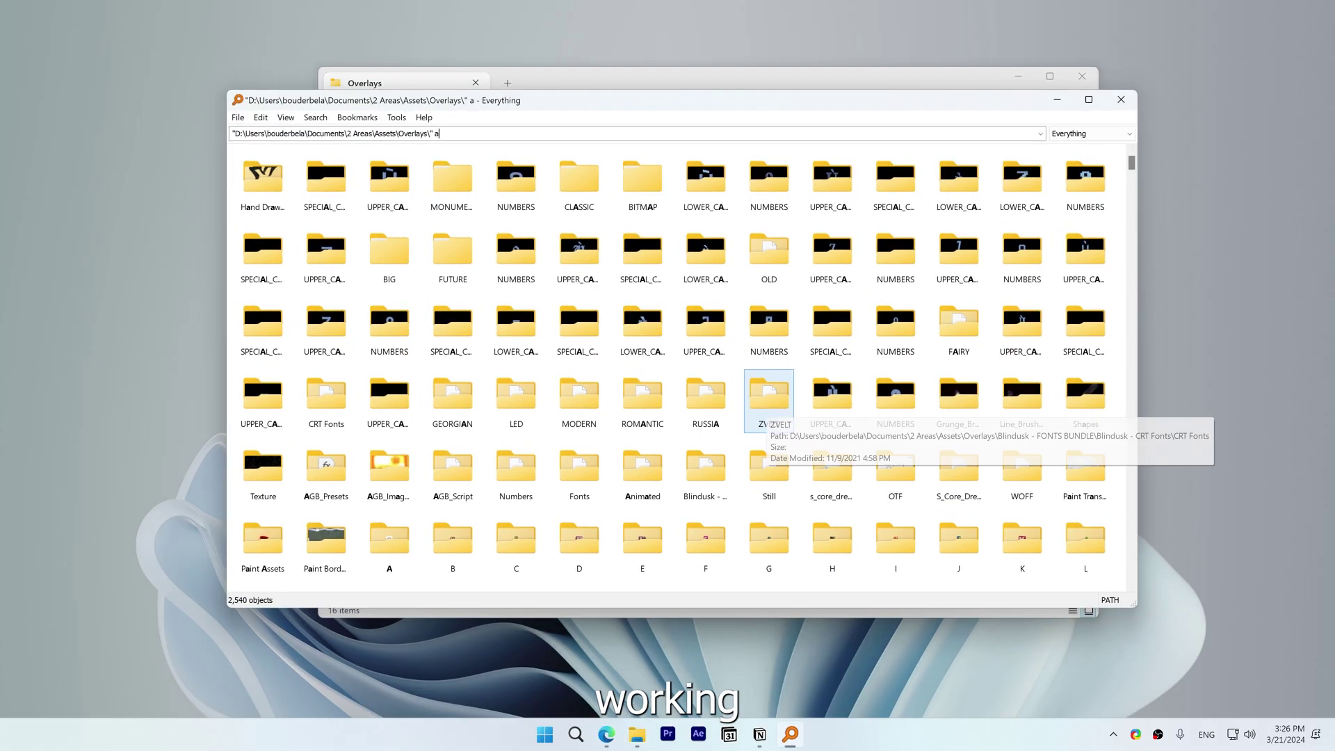
# - Let the TeraCopy and PowerRename intro play, ending on the 16-item Overlays folder
pyautogui.write('arro')
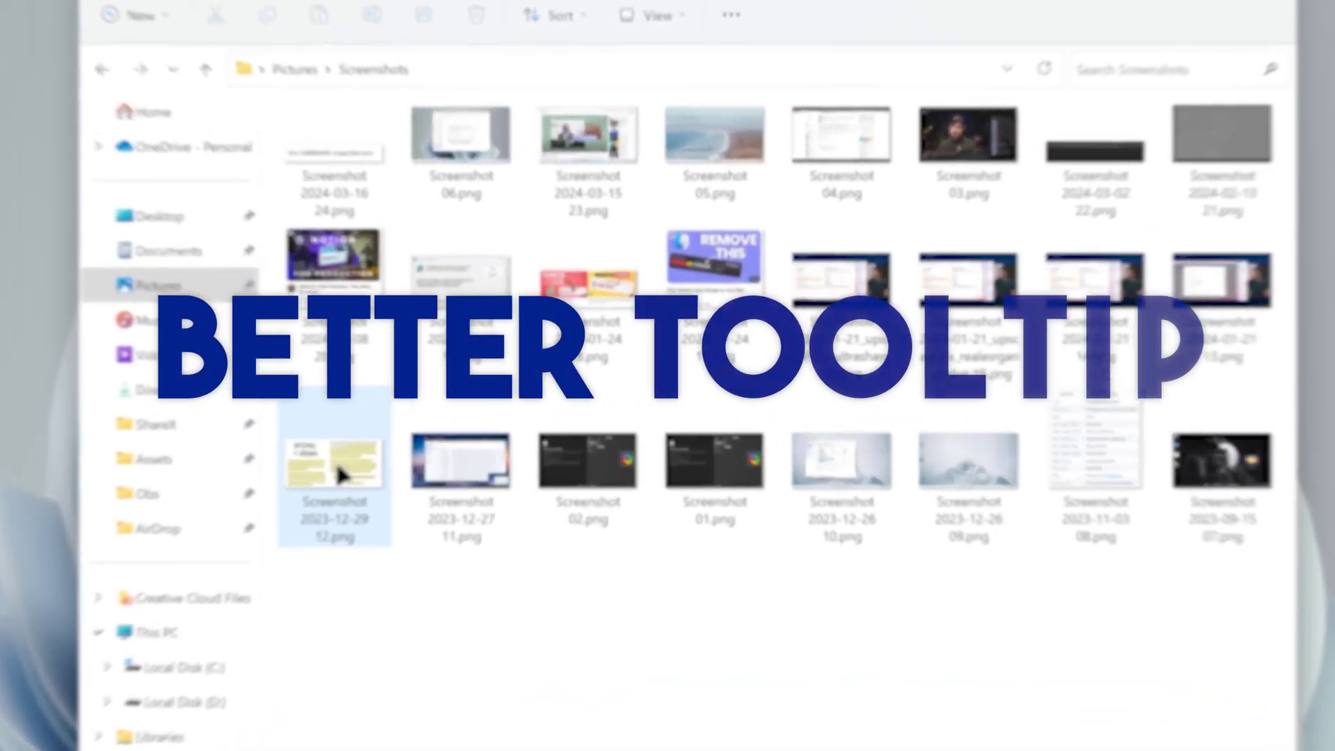
pyautogui.moveTo(437, 432)
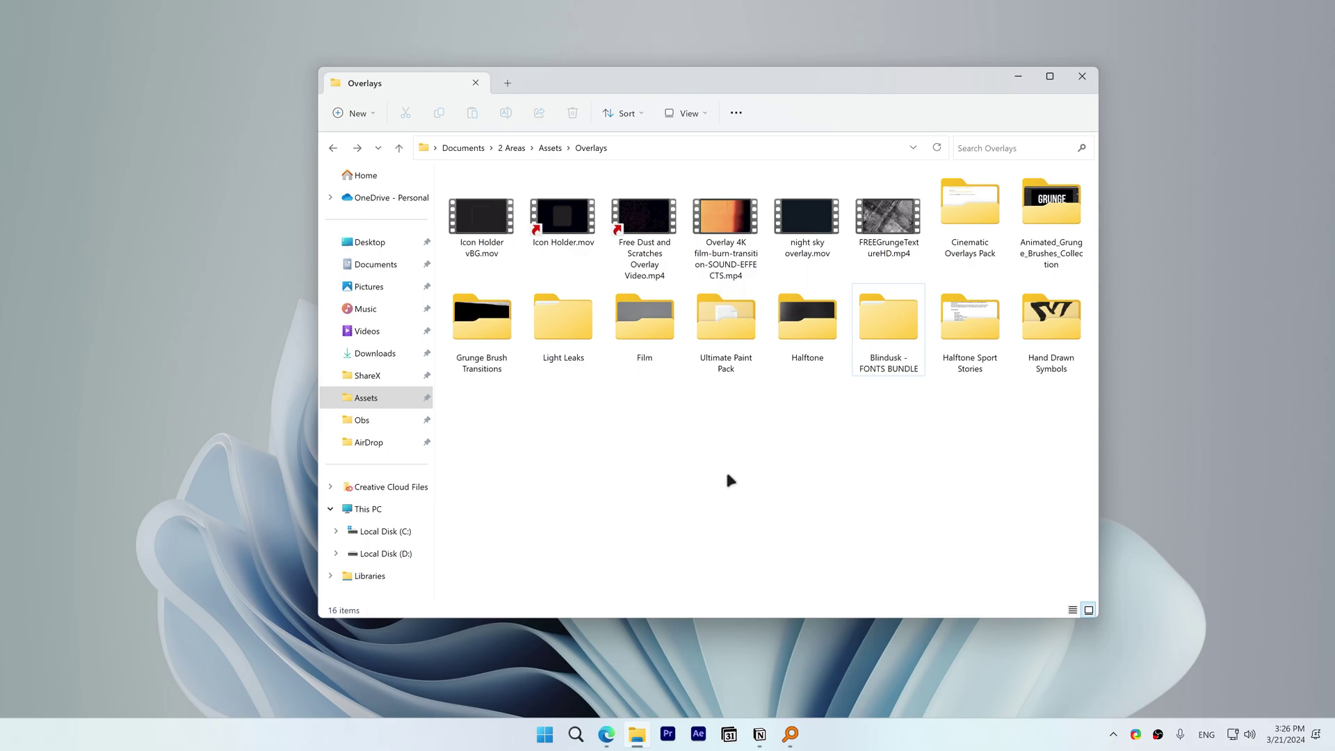
pyautogui.rightClick(728, 477)
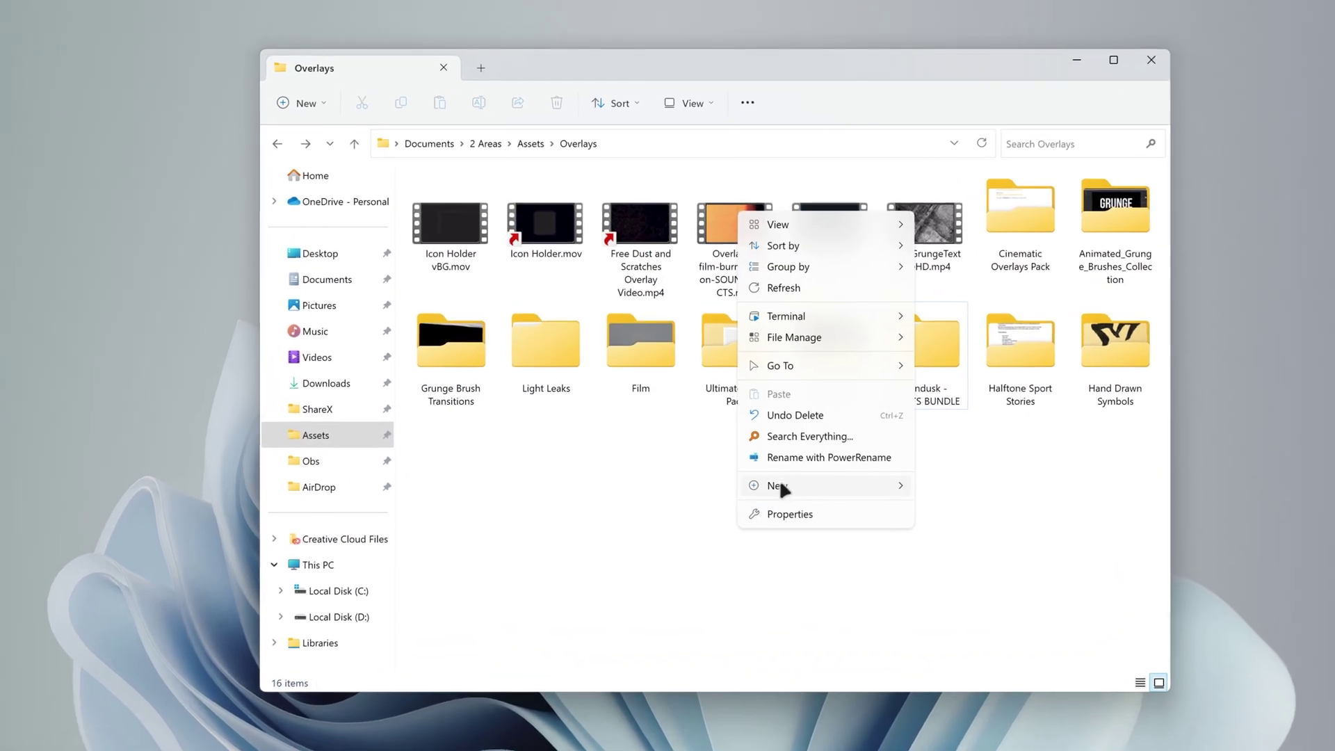
pyautogui.click(786, 444)
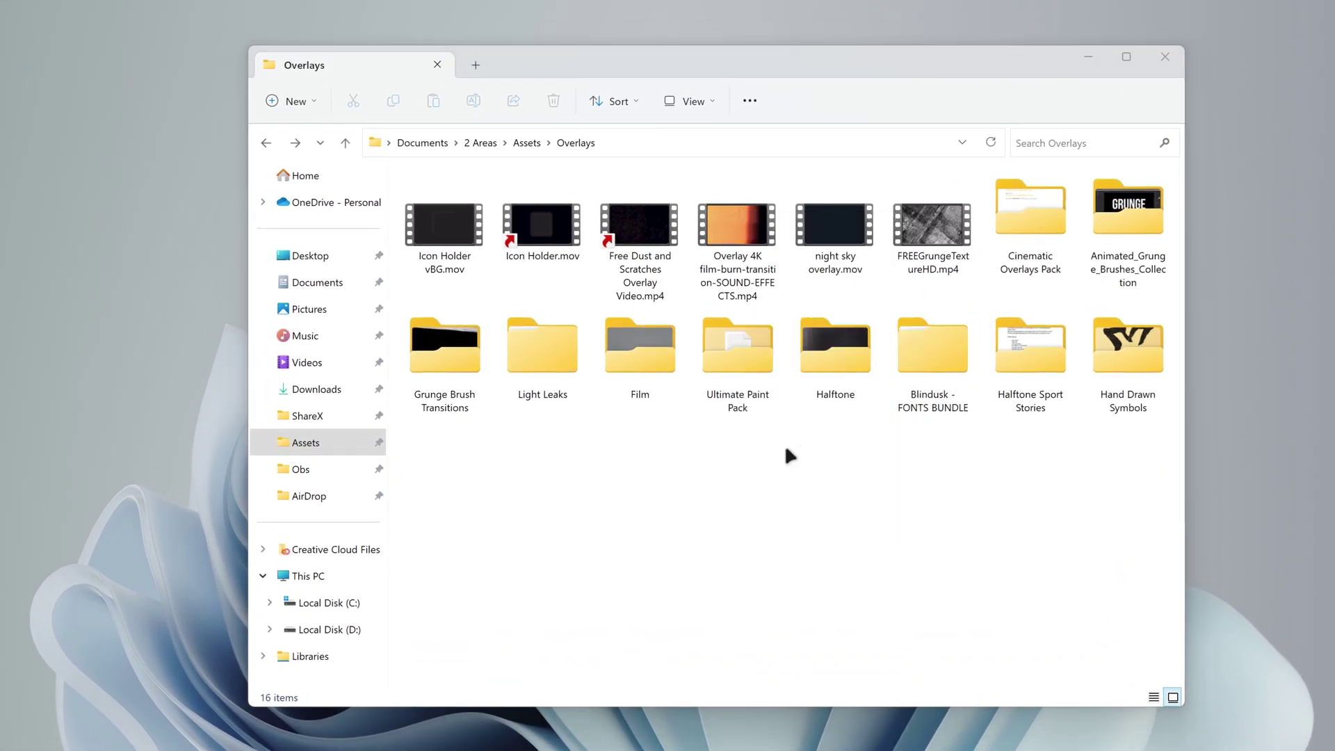
pyautogui.write('arrow')
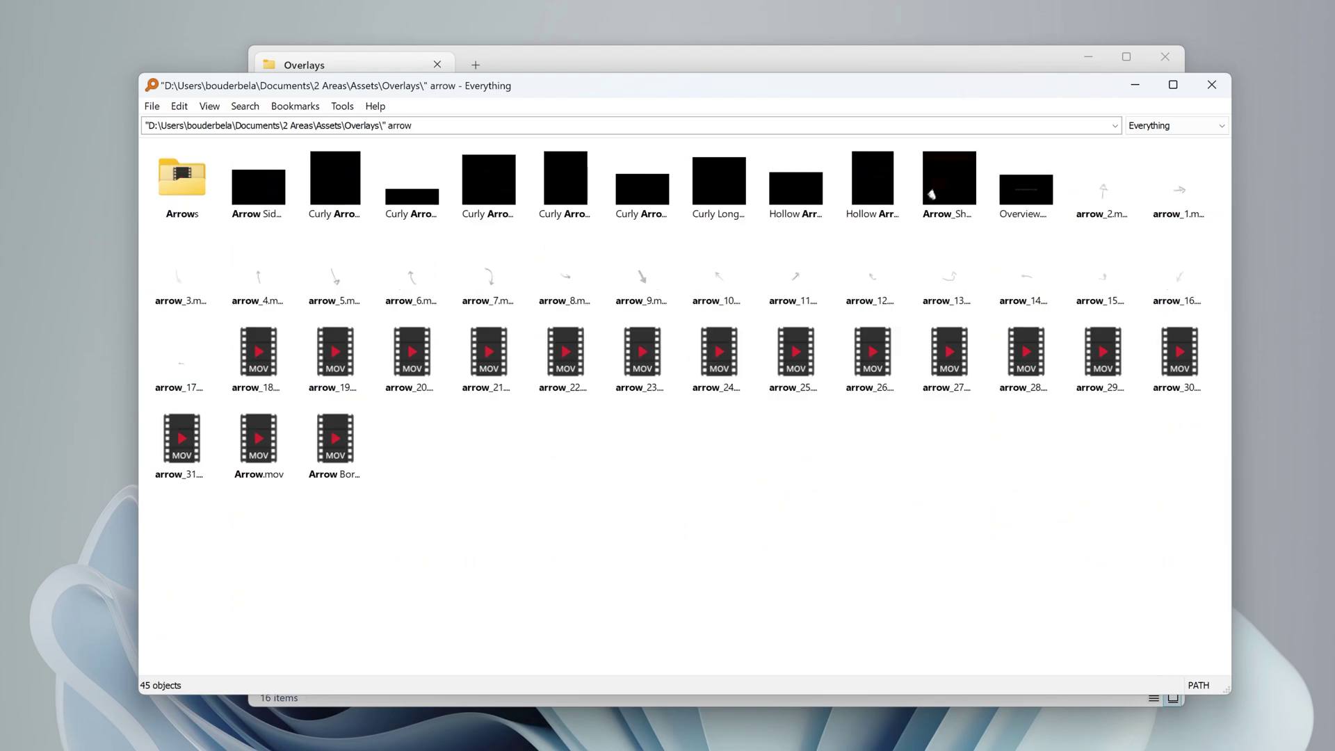
pyautogui.press('Escape')
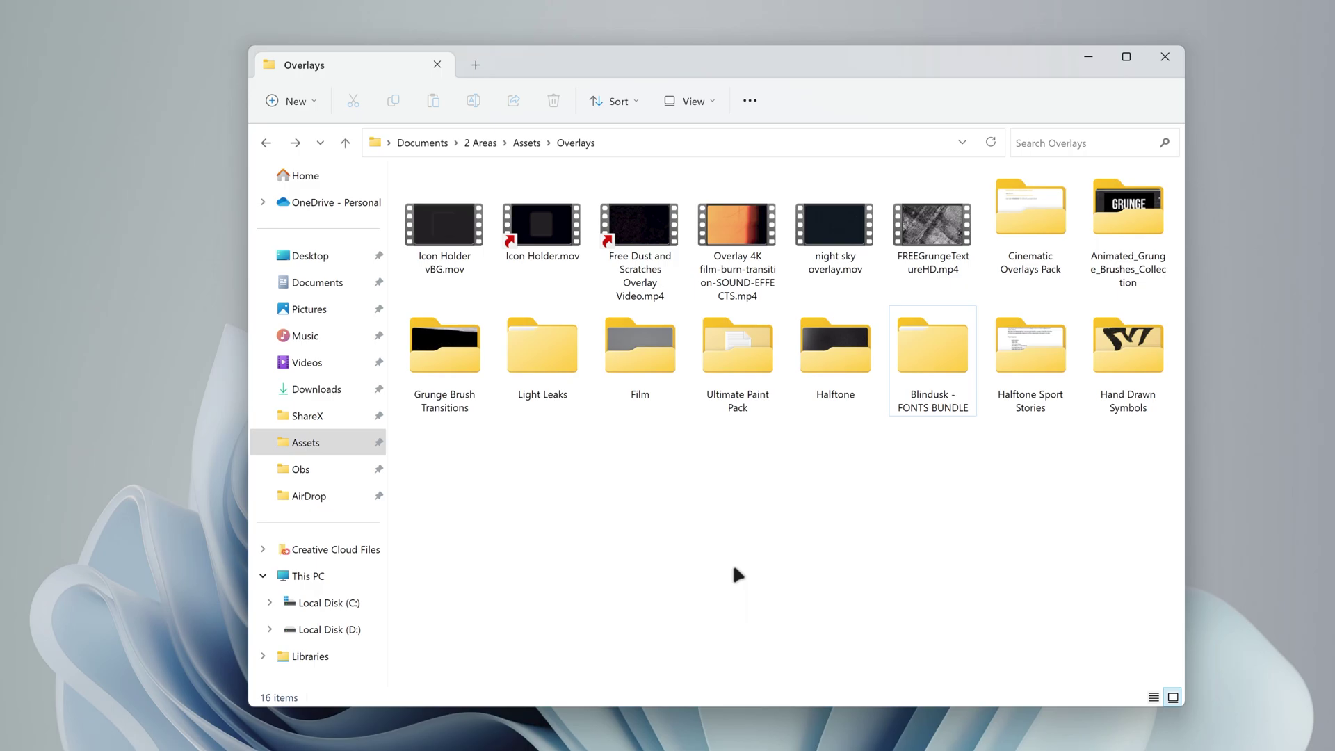
# - Open Everything's options from its tray icon to start an Overlays path search
pyautogui.rightClick(1113, 734)
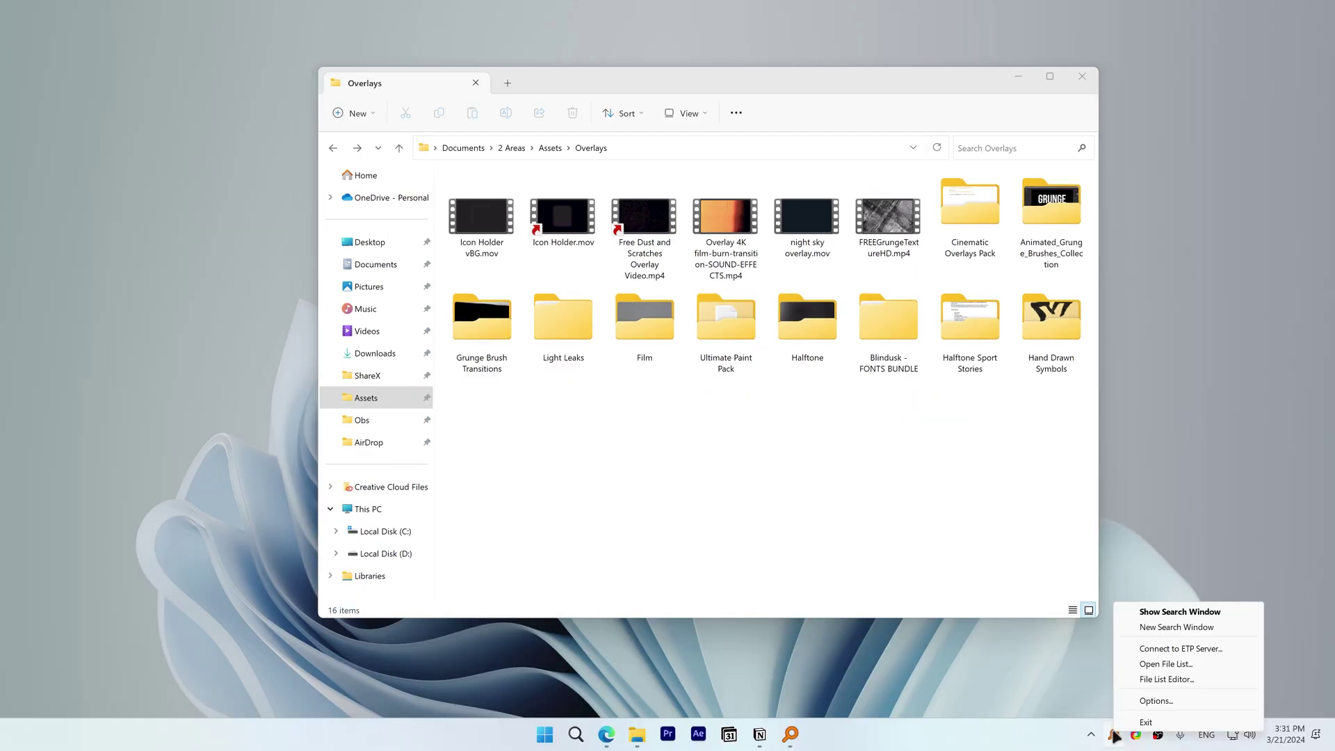
pyautogui.click(1156, 700)
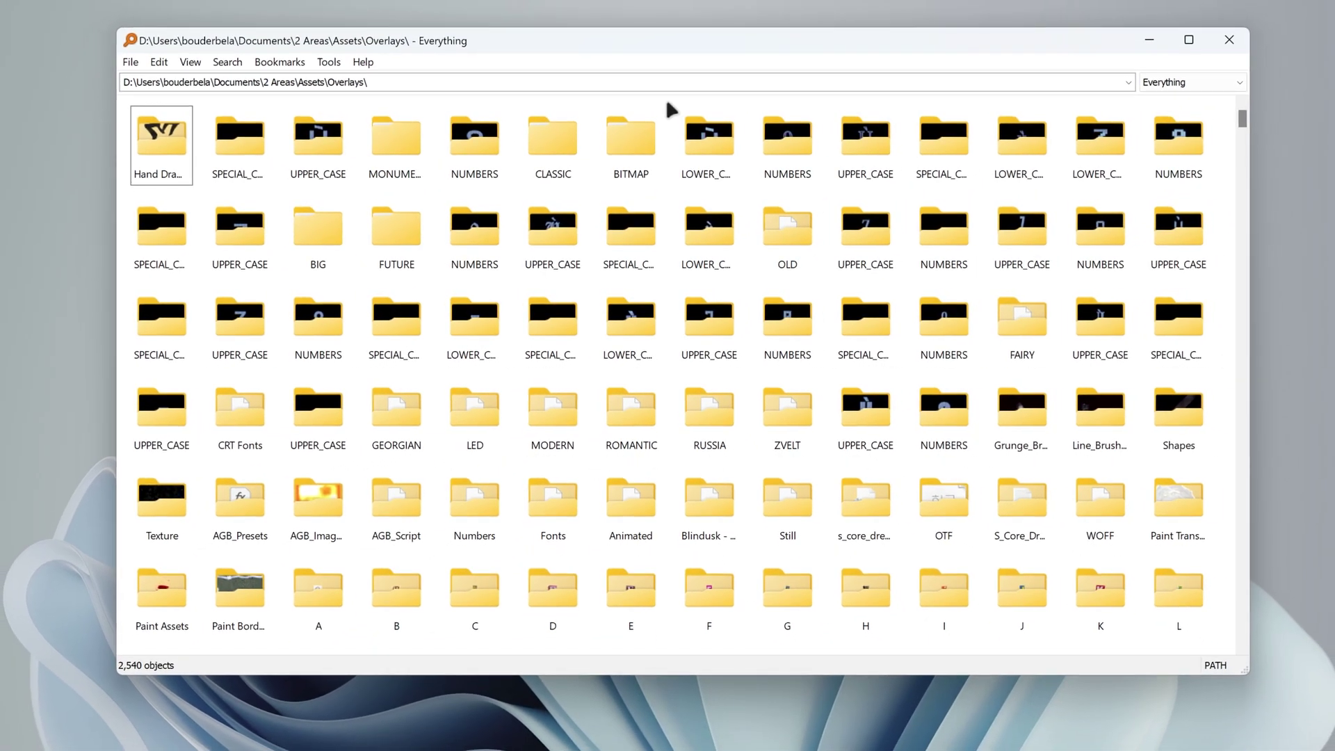
# - Filter the Overlays results to Picture and show them as a details list
pyautogui.click(1191, 83)
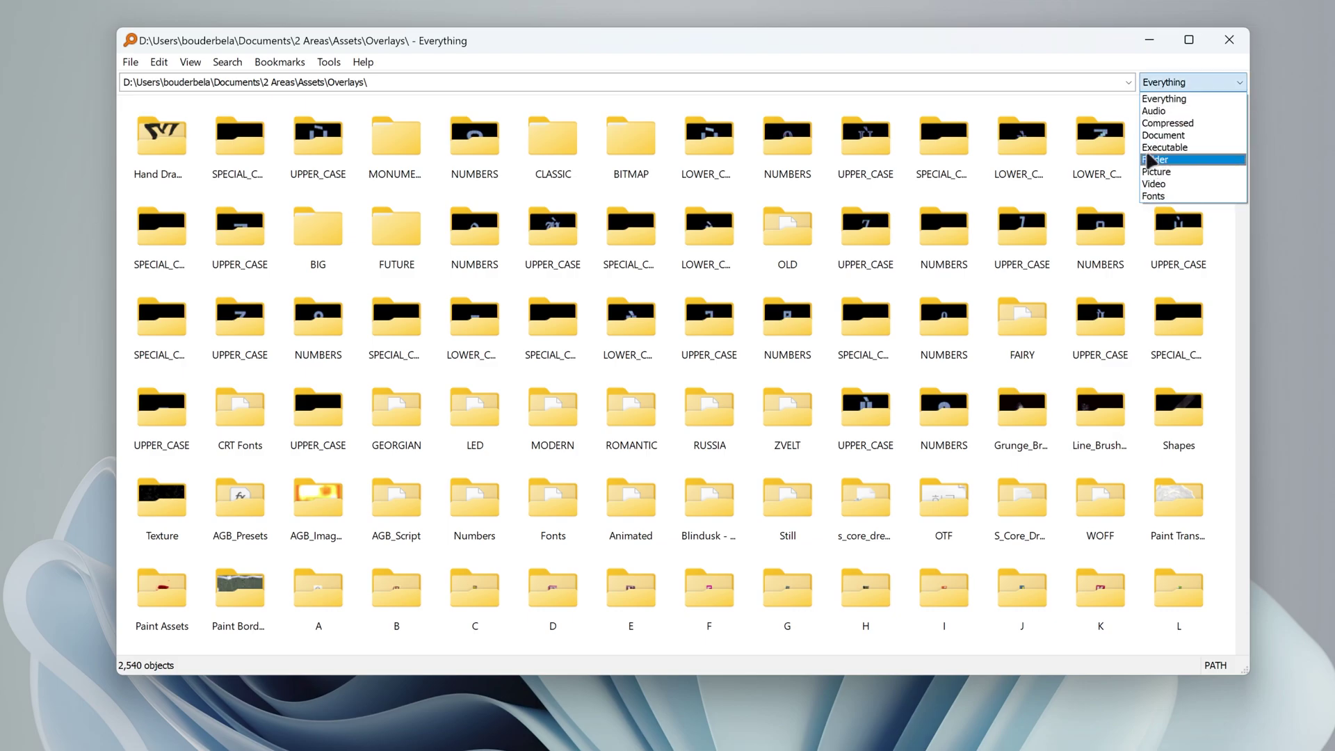
pyautogui.click(1157, 173)
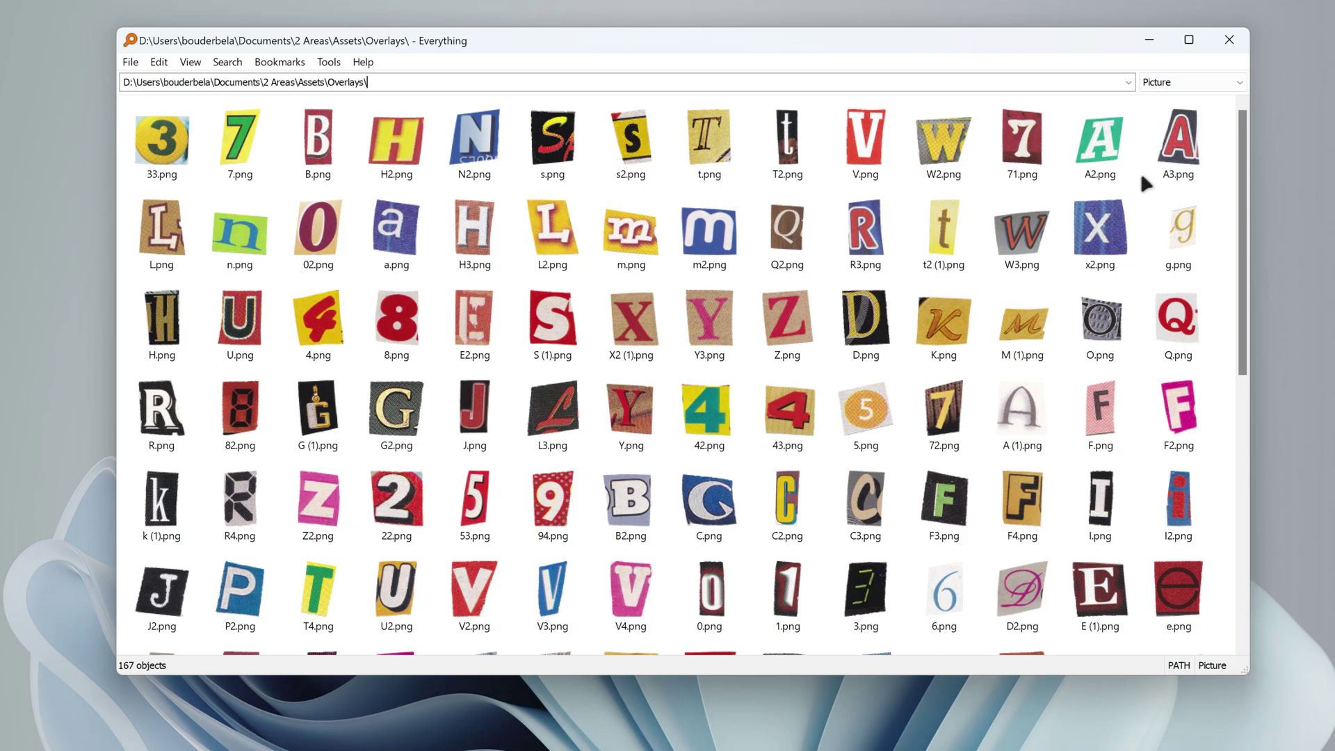
pyautogui.click(189, 61)
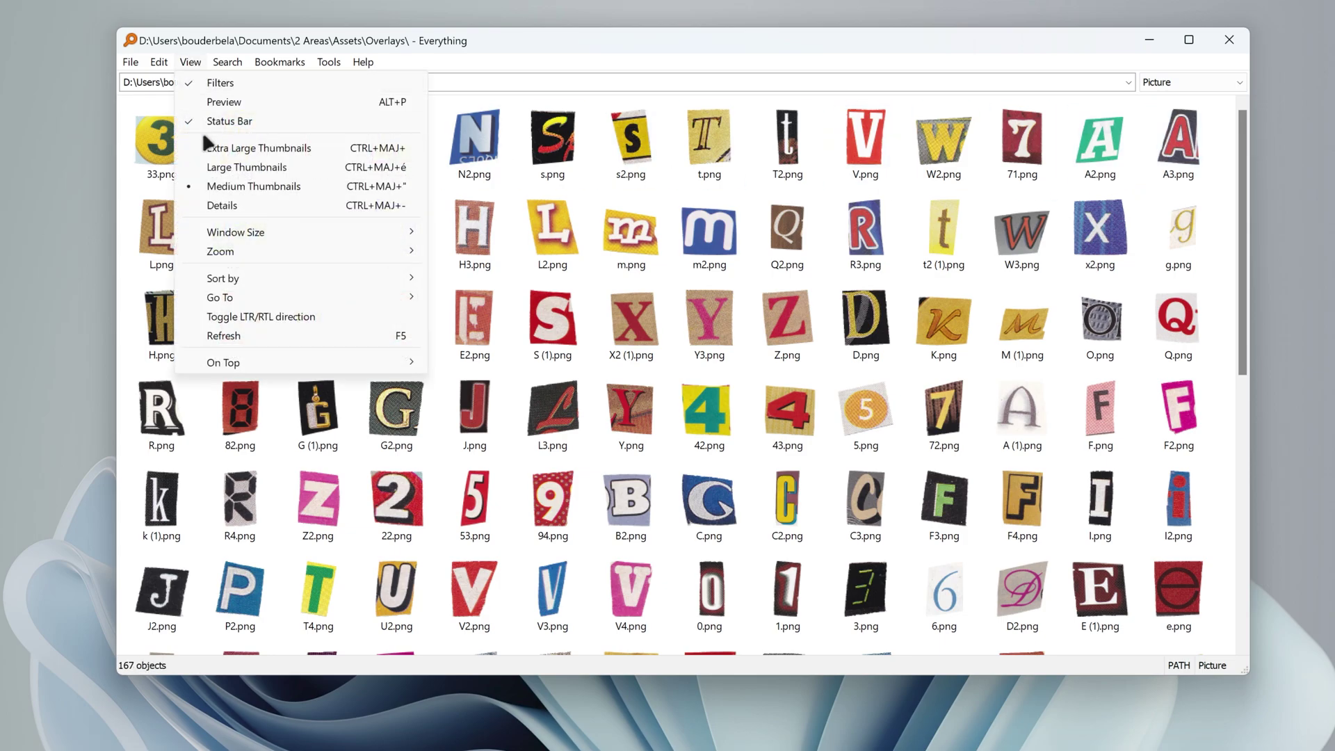
pyautogui.click(208, 139)
pyautogui.click(190, 61)
pyautogui.click(214, 201)
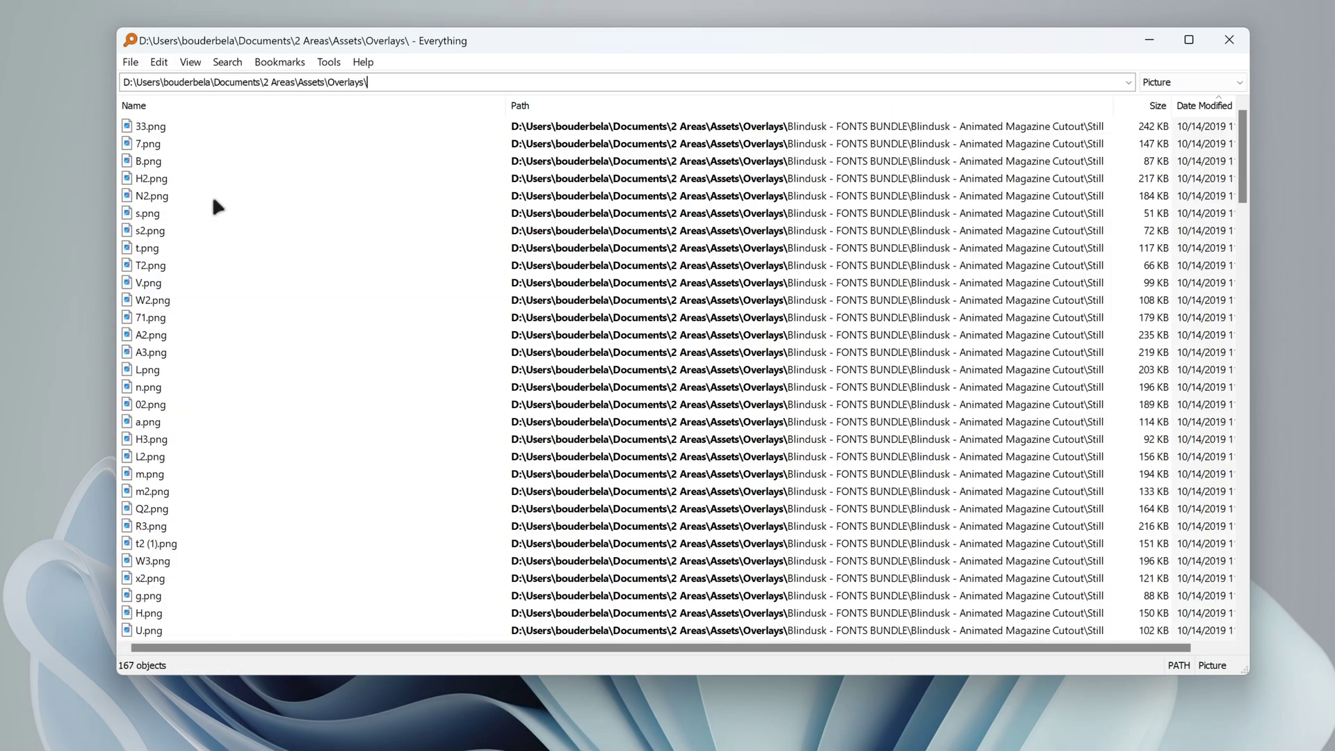
# - Turn on the preview pane and preview 7.png
pyautogui.click(190, 61)
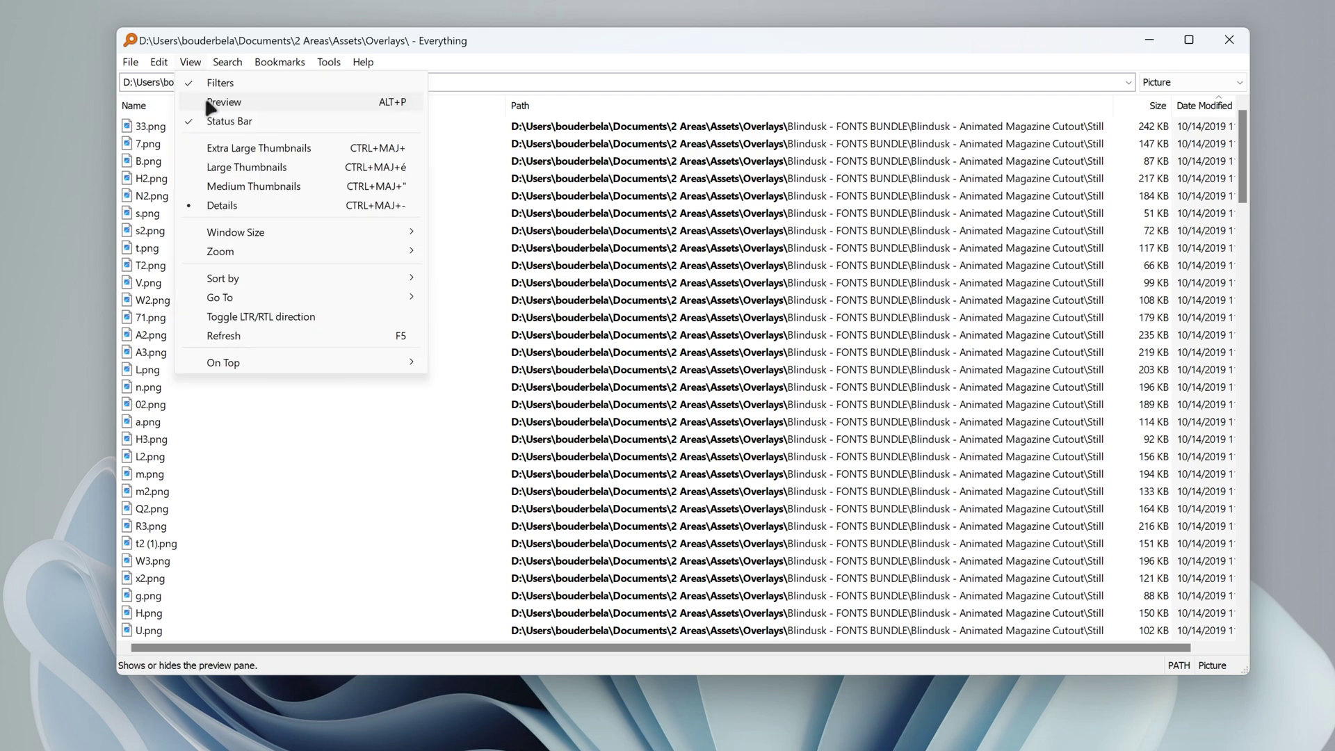
pyautogui.click(209, 103)
pyautogui.click(150, 144)
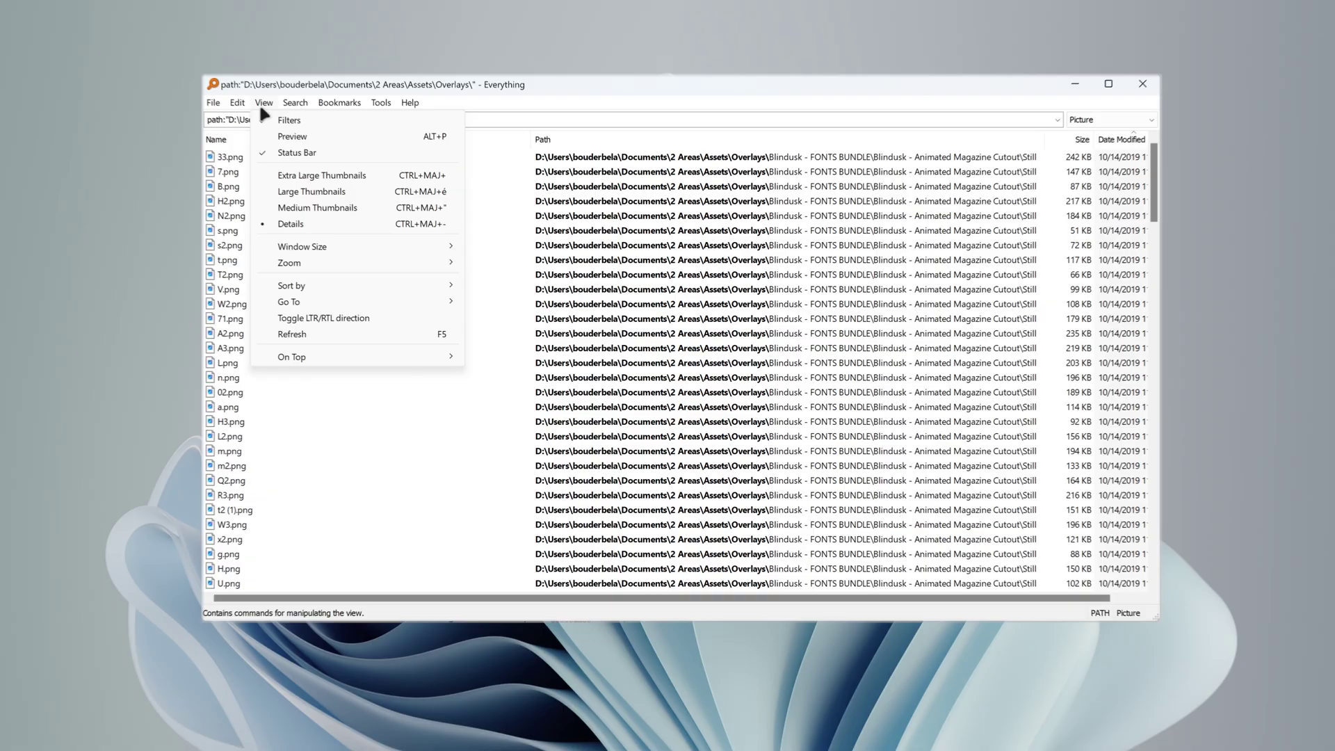
pyautogui.moveTo(243, 281)
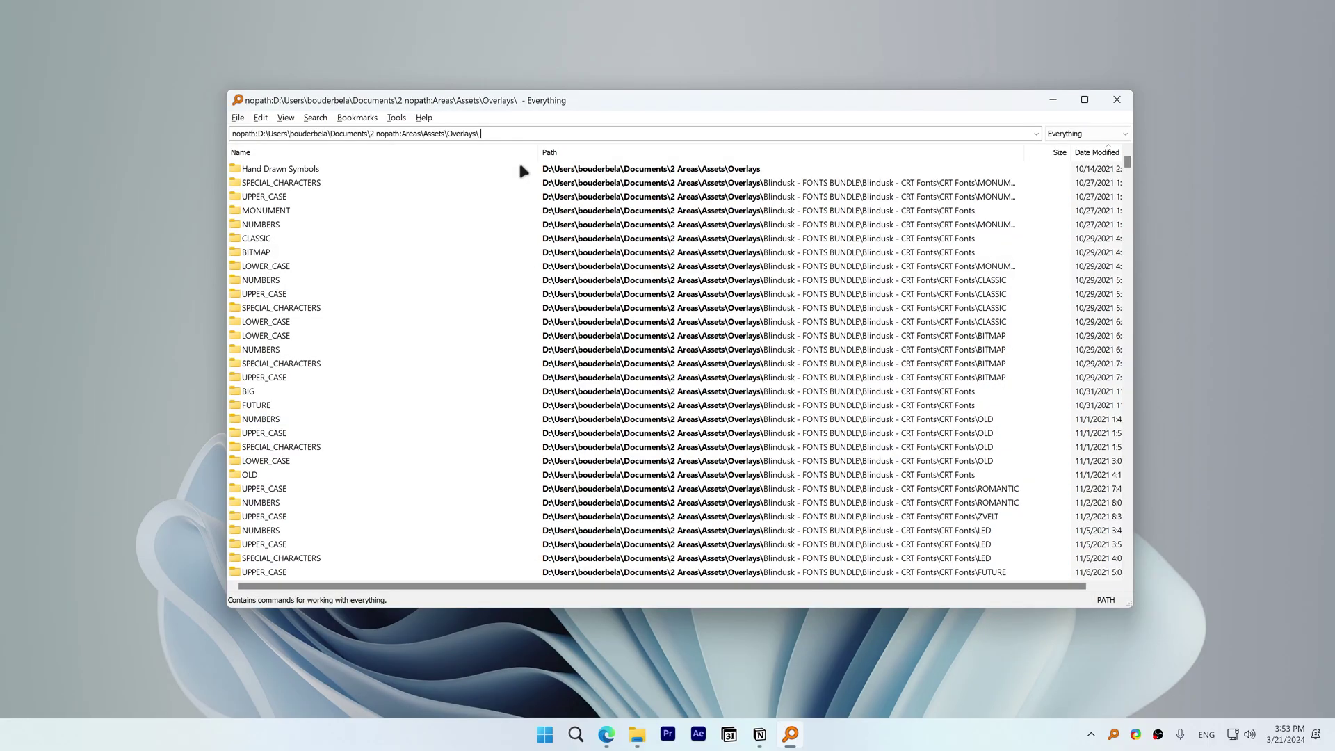
# - Open the Overlays folder in File Explorer from a result, then return to Everything
pyautogui.doubleClick(522, 169)
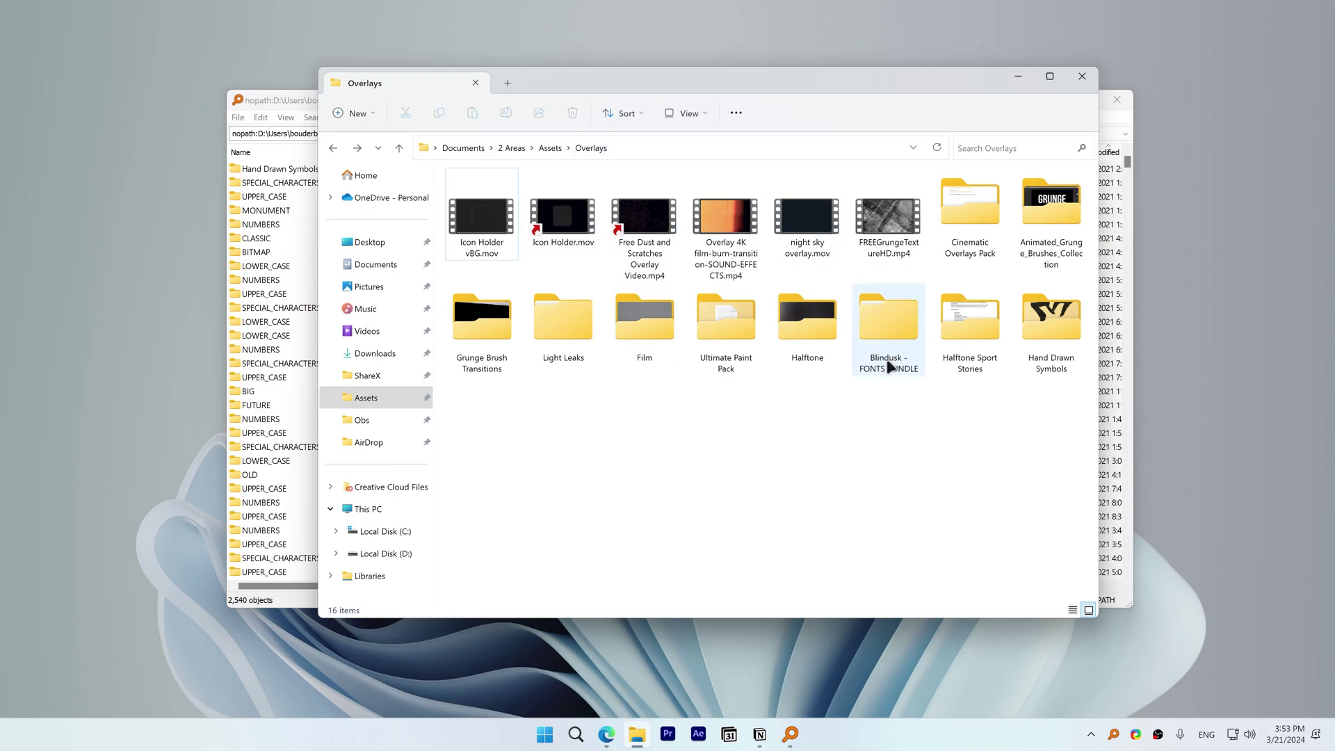
pyautogui.moveTo(888, 363)
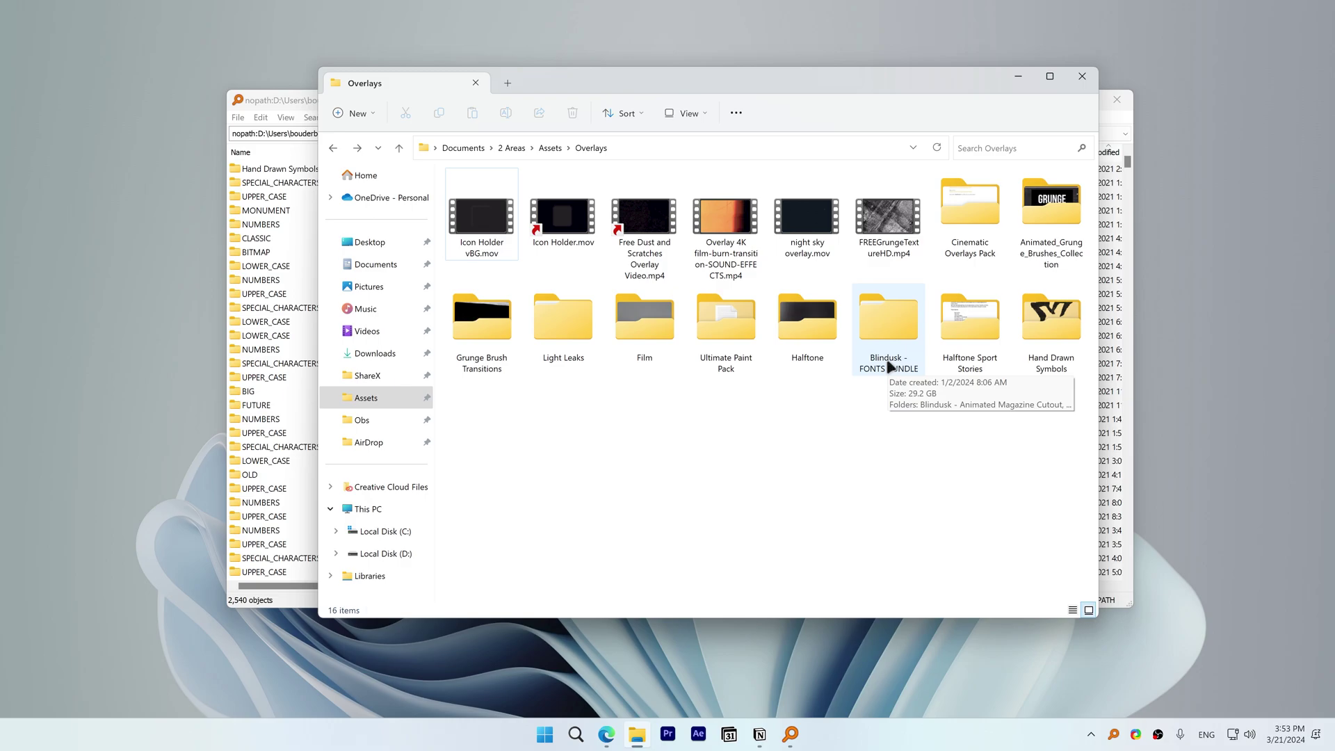
pyautogui.click(270, 103)
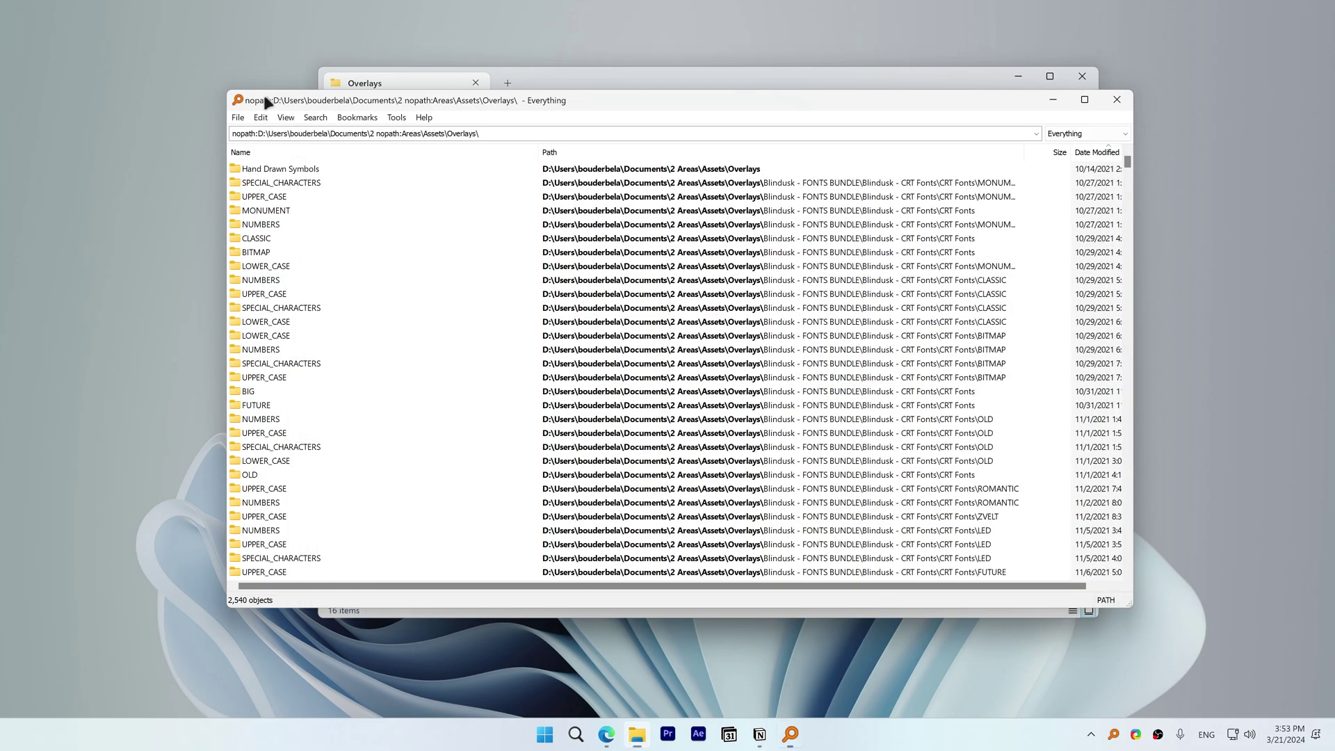
# - Open Help > Search Syntax and select all of the syntax text
pyautogui.click(424, 118)
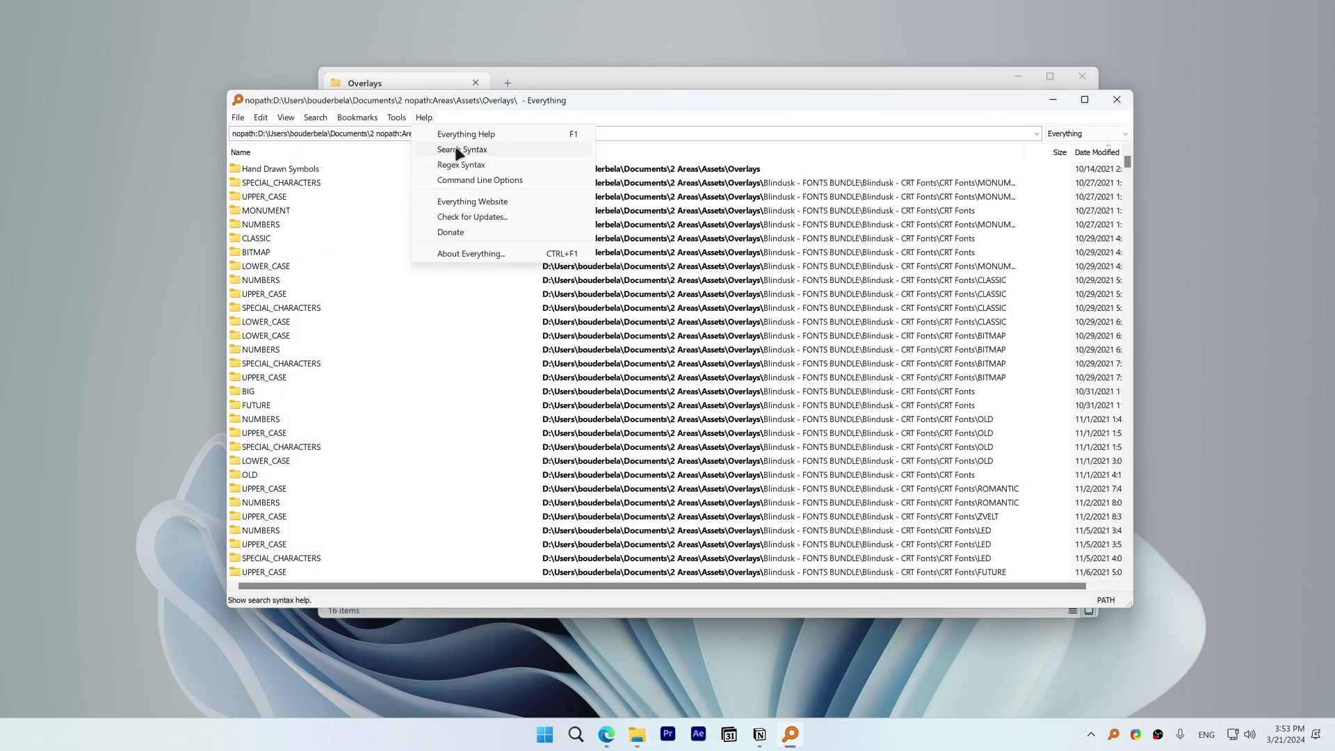
pyautogui.click(464, 152)
pyautogui.moveTo(467, 209); pyautogui.dragTo(695, 383)
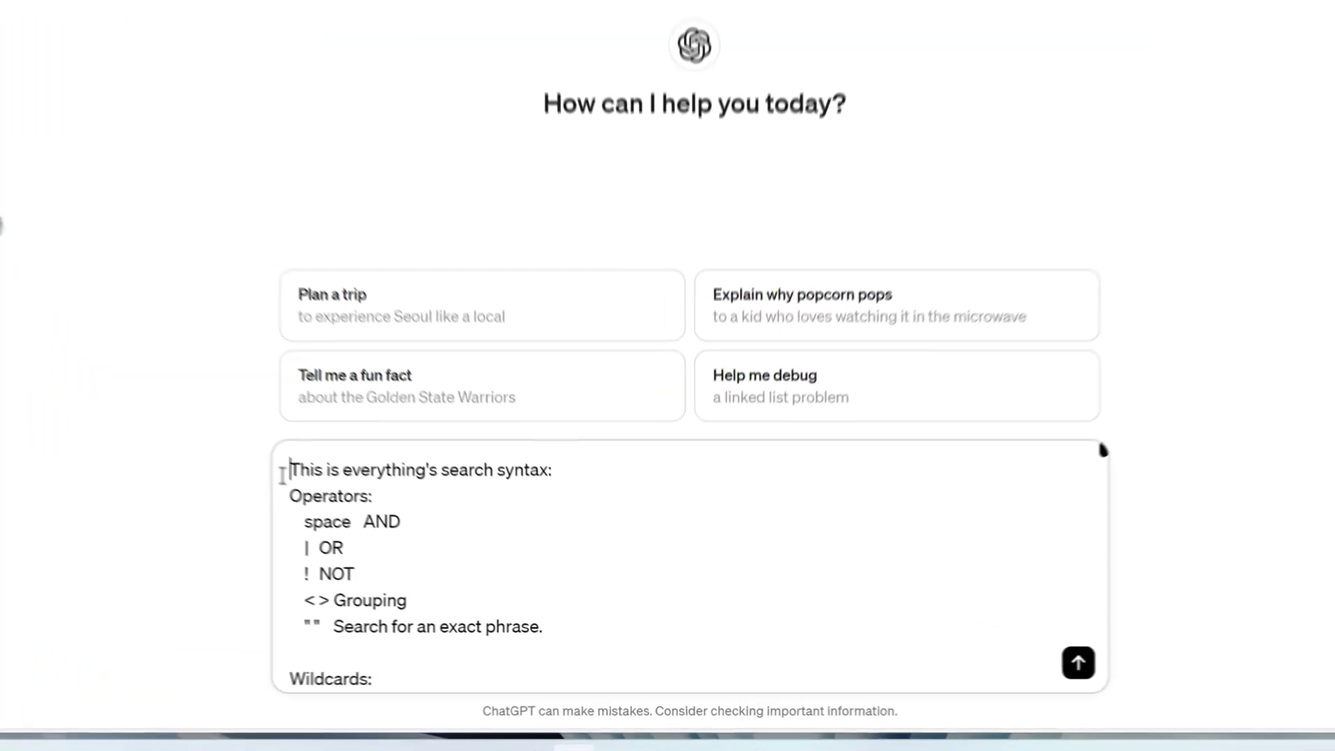
# - Review the pasted syntax and select the request for an Overlays query excluding Blindusk - FONTS BUNDLE
pyautogui.moveTo(287, 472); pyautogui.dragTo(495, 464)
pyautogui.moveTo(443, 402); pyautogui.dragTo(528, 400)
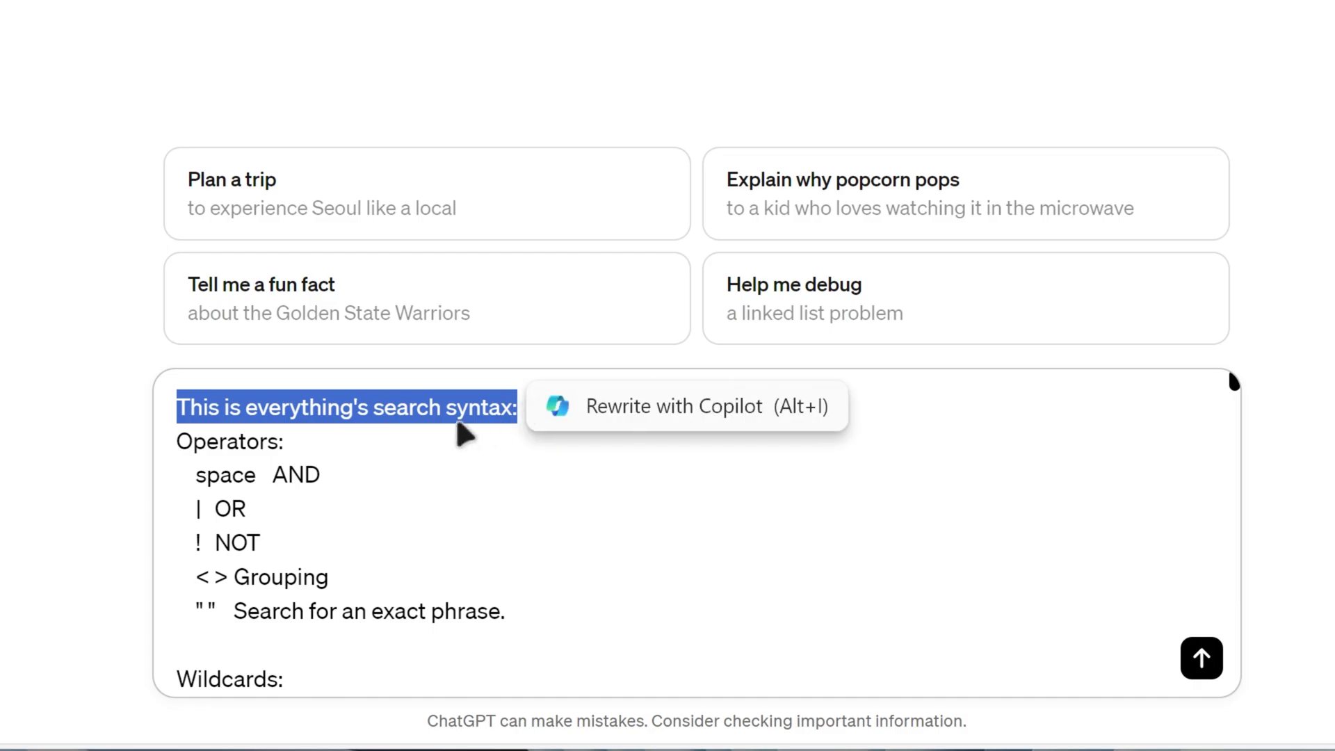
pyautogui.click(242, 462)
pyautogui.scroll(-15, 587, 528)
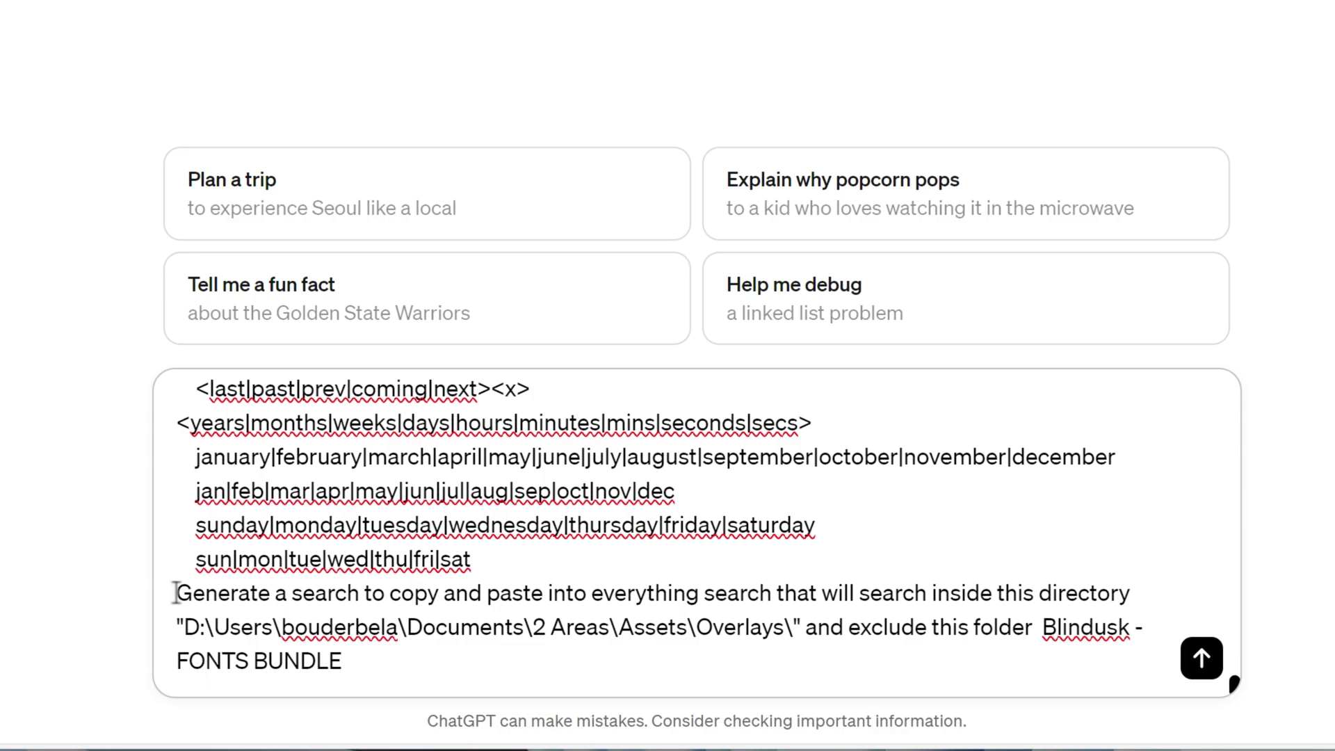
pyautogui.moveTo(176, 593); pyautogui.dragTo(323, 660)
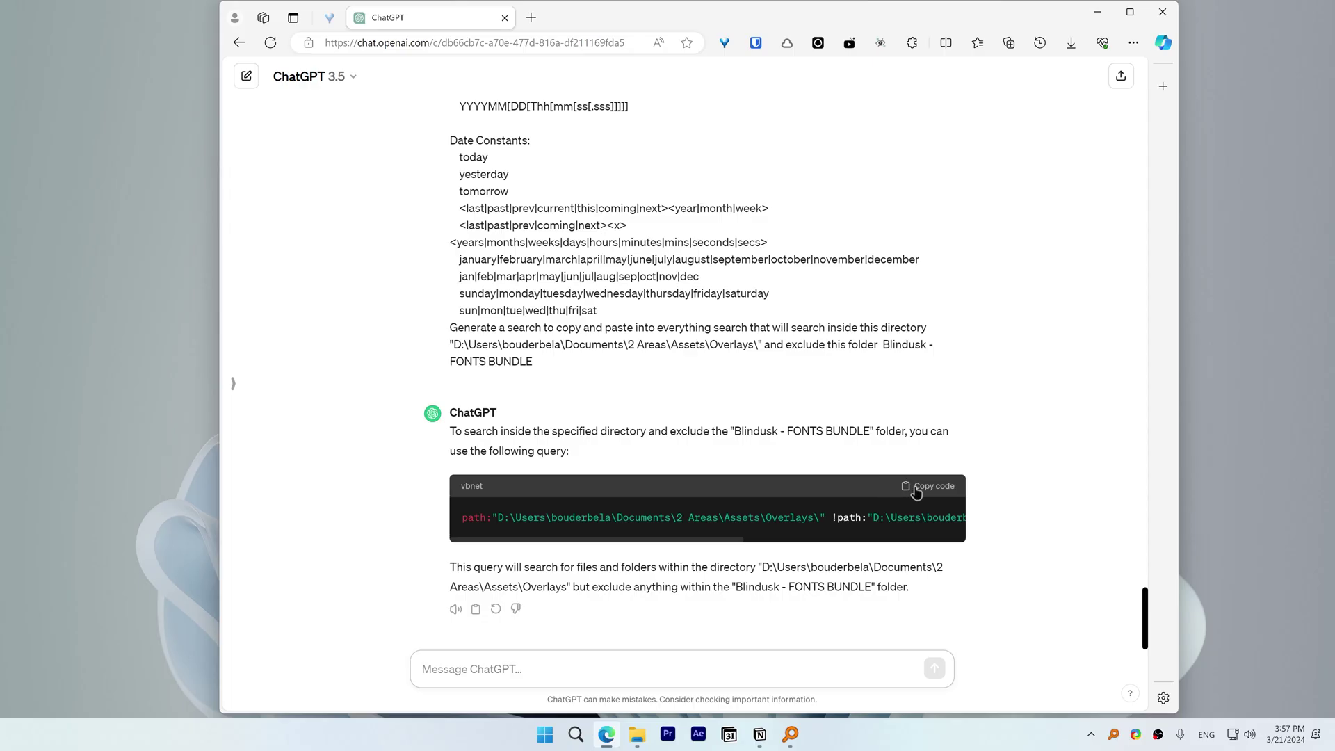
# - Replace Everything's search with ChatGPT's copied query, returning 347 results
pyautogui.click(916, 489)
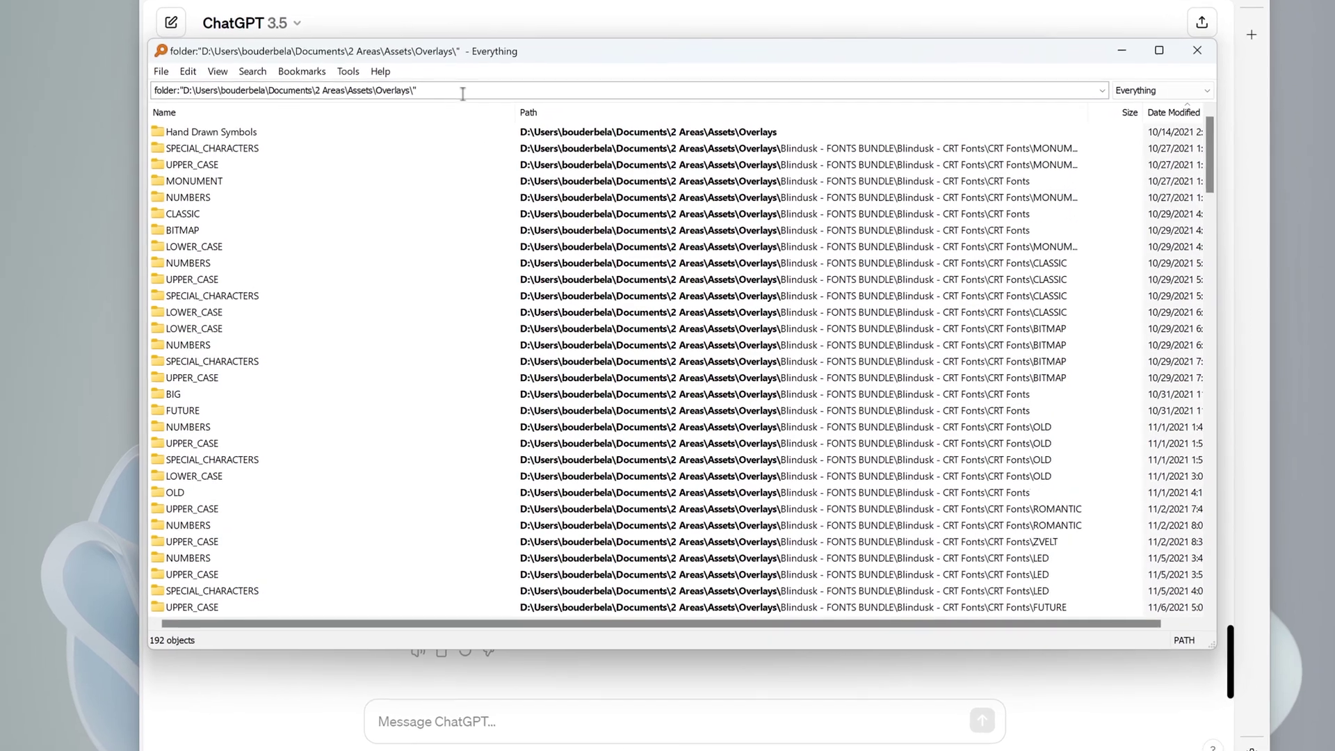
pyautogui.hotkey('ctrl', 'a')
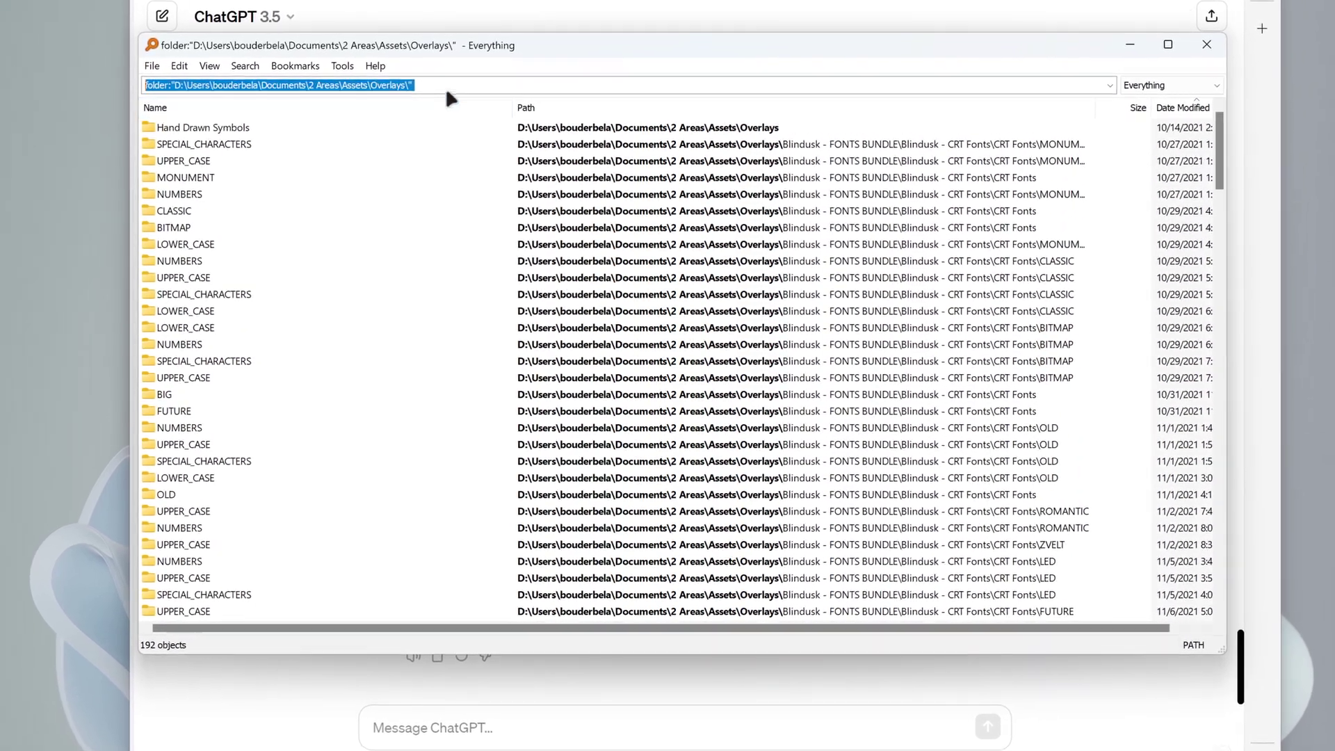
pyautogui.hotkey('ctrl', 'v')
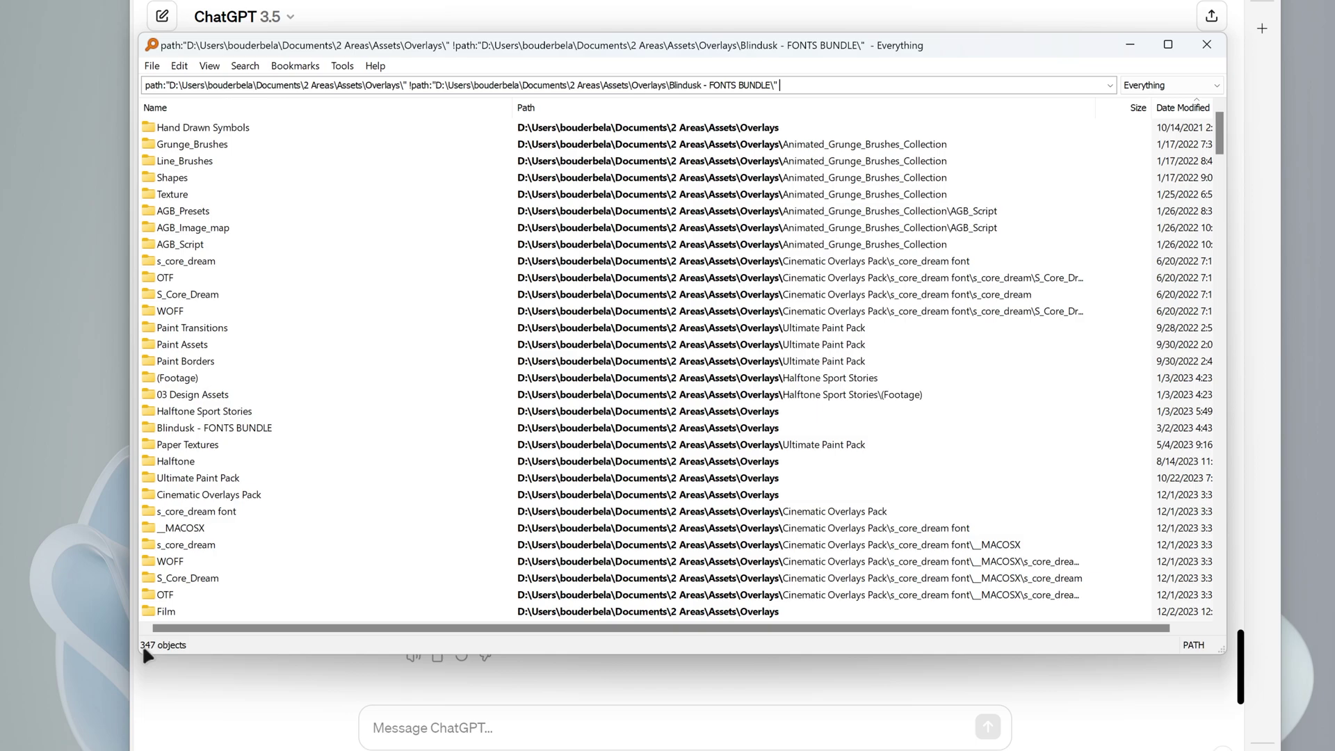
pyautogui.press('super+Home')
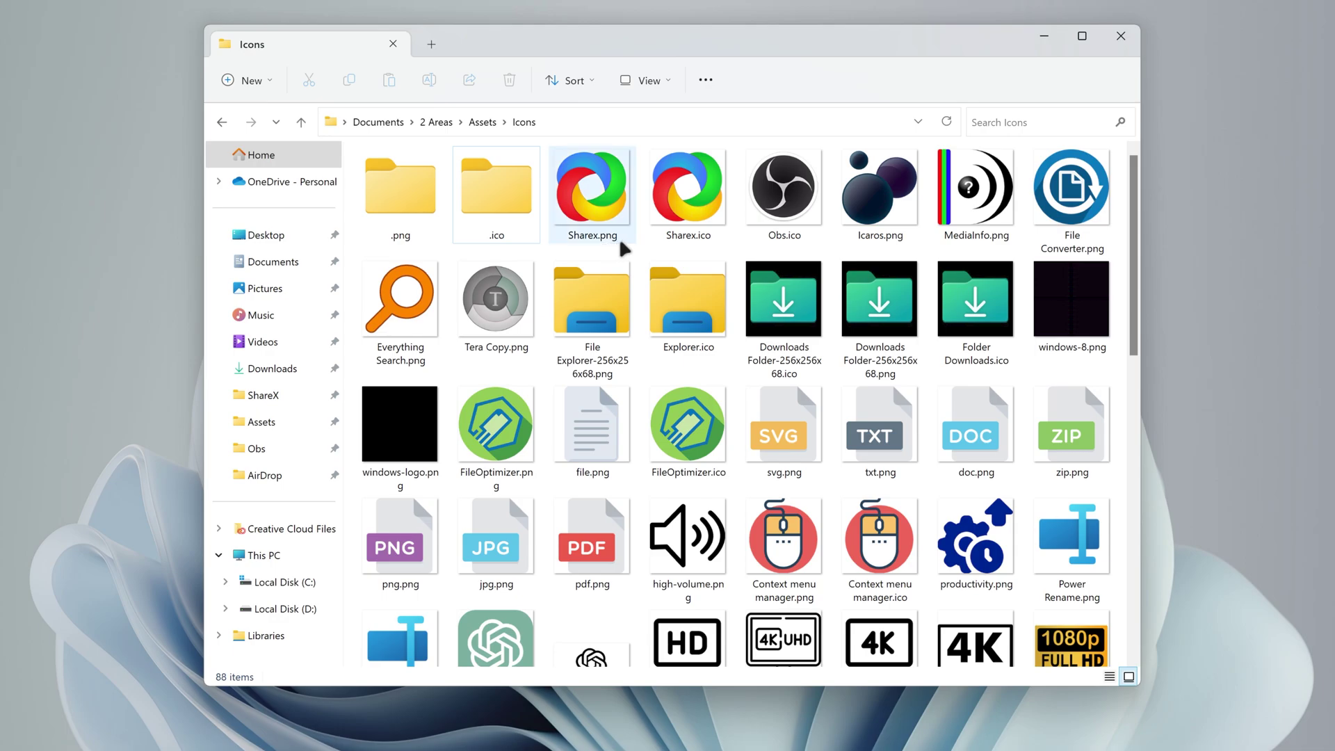
# - Search the Icons folder with Everything and select the .ico icons
pyautogui.rightClick(352, 269)
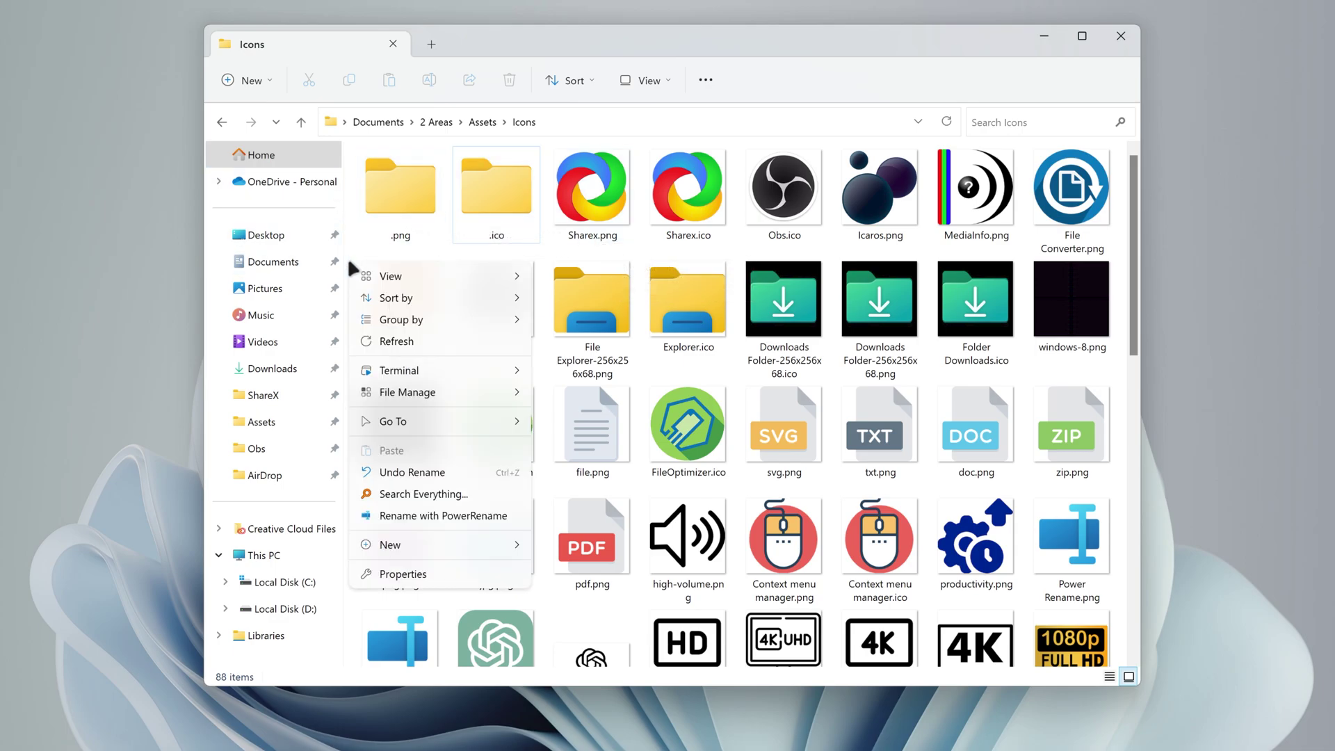
pyautogui.click(410, 495)
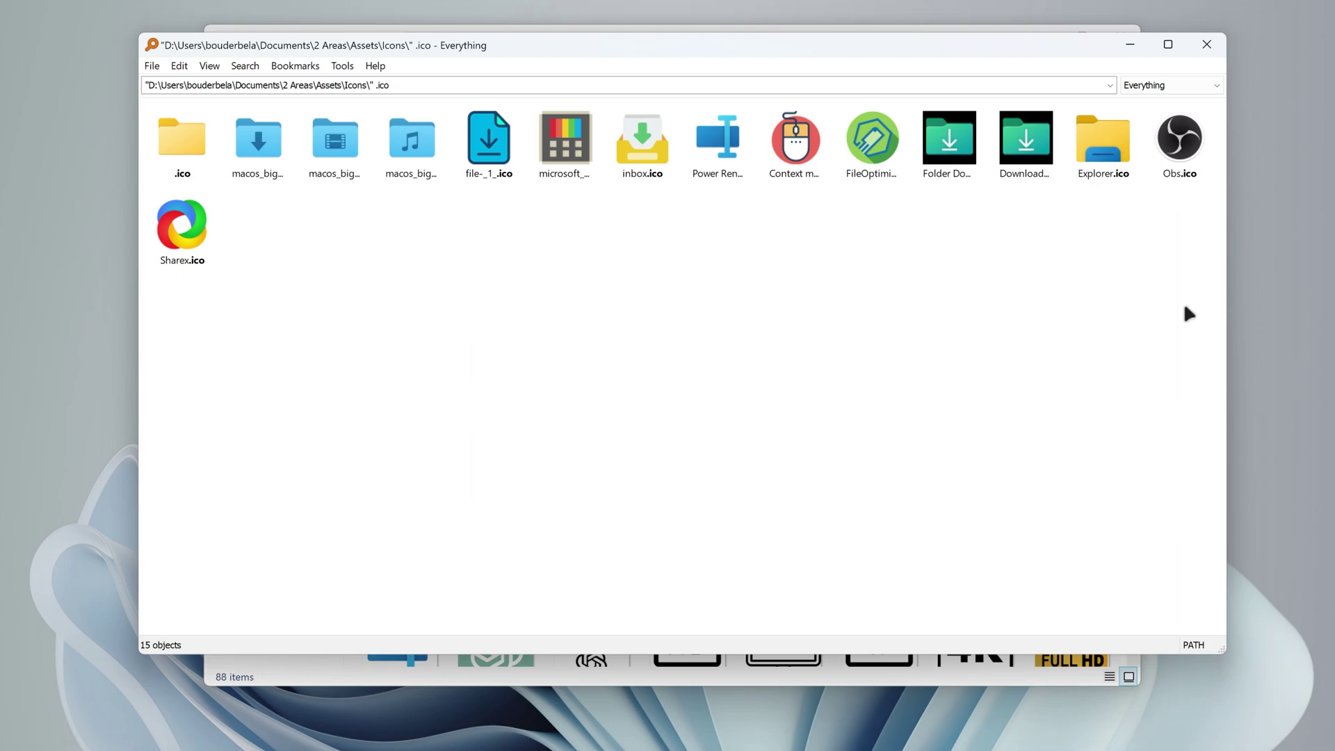
pyautogui.moveTo(1191, 309); pyautogui.dragTo(185, 149)
# - Filter the results to png and move the png icons into the .png folder
pyautogui.doubleClick(383, 85)
pyautogui.press('BackSpace')
pyautogui.write('png')
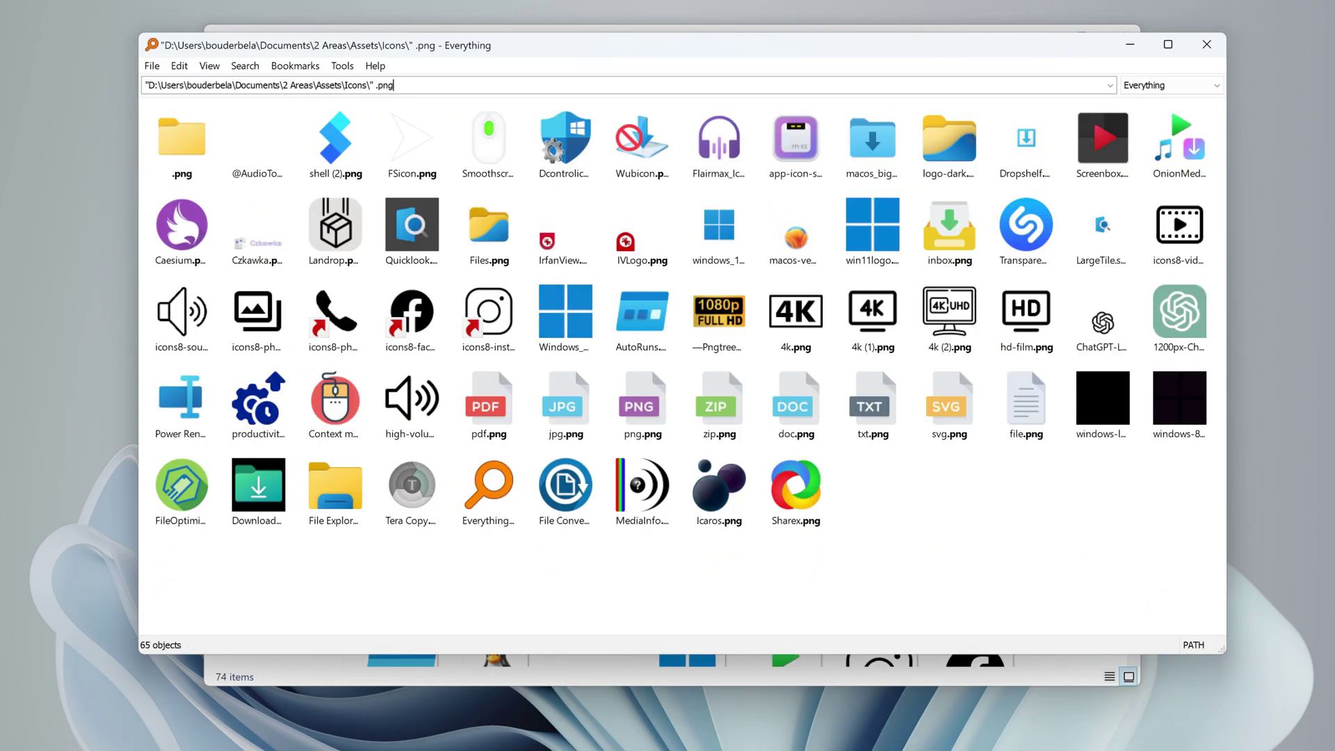
pyautogui.hotkey('ctrl', 'a')
pyautogui.keyDown('ctrl'); pyautogui.click(182, 139); pyautogui.keyUp('ctrl')
pyautogui.moveTo(257, 150); pyautogui.dragTo(189, 156)
pyautogui.press('Escape')
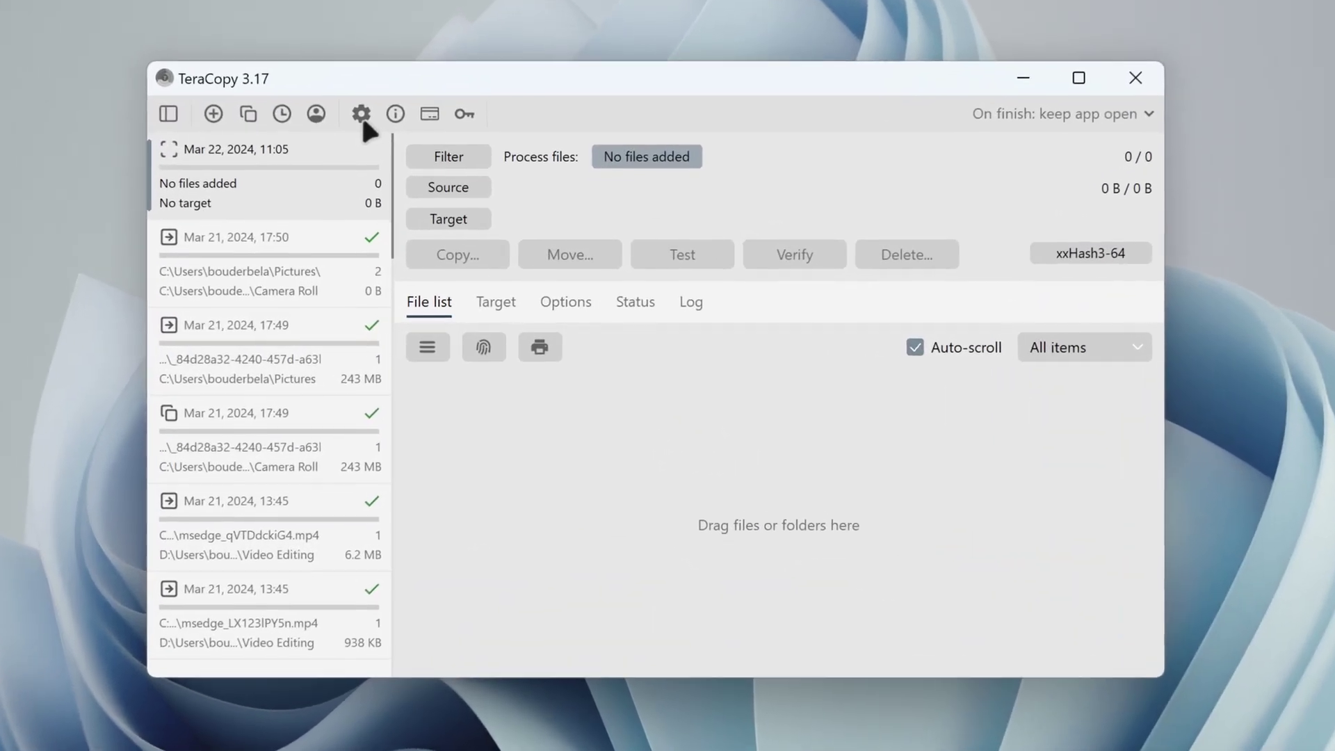
# - Review TeraCopy's preferences and paste the MEGAsync shortcut into New folder through TeraCopy
pyautogui.click(361, 115)
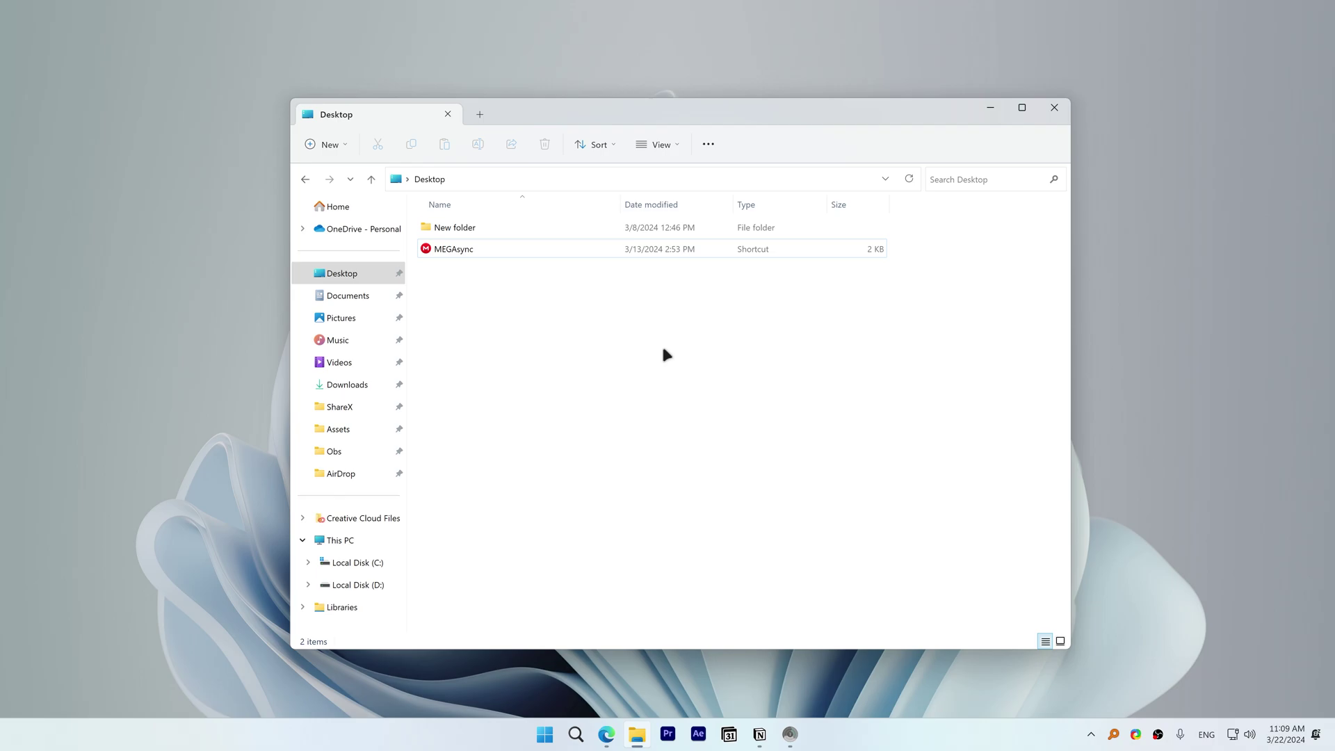
pyautogui.click(596, 232)
pyautogui.hotkey('ctrl', 'v')
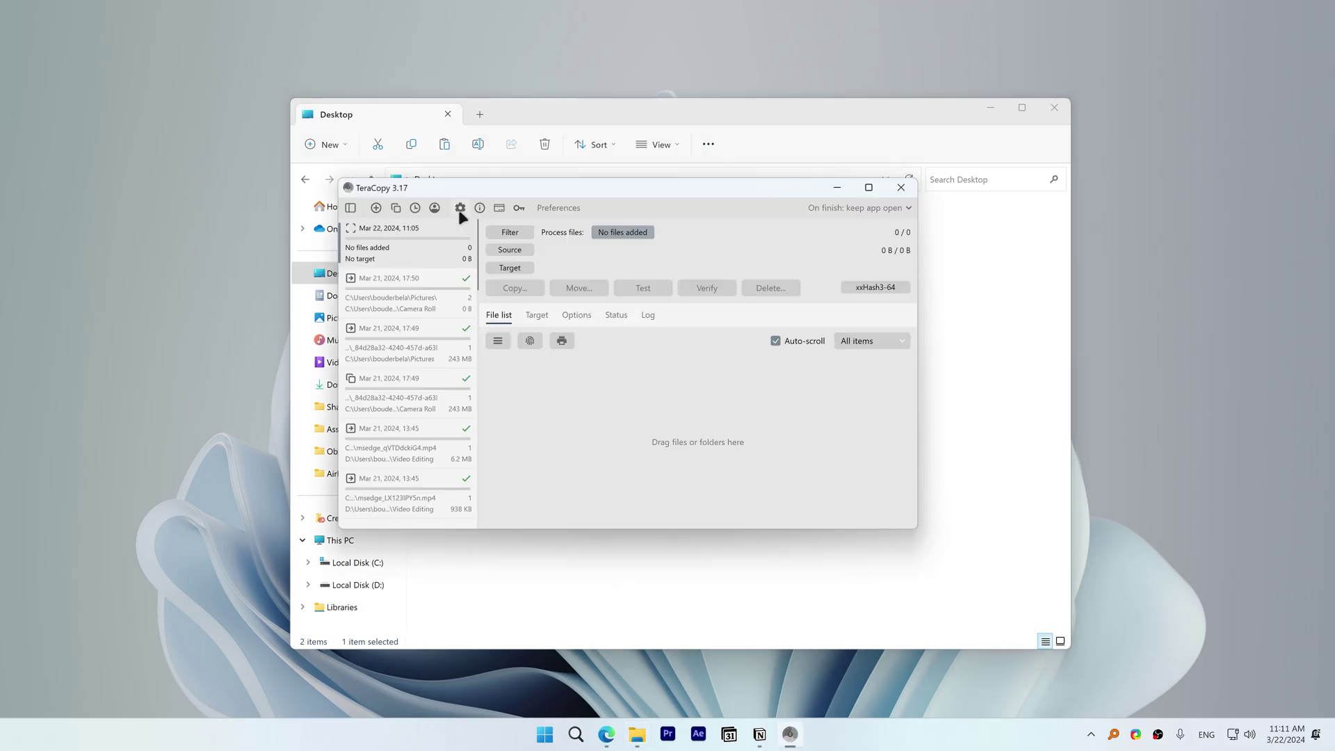
pyautogui.click(460, 209)
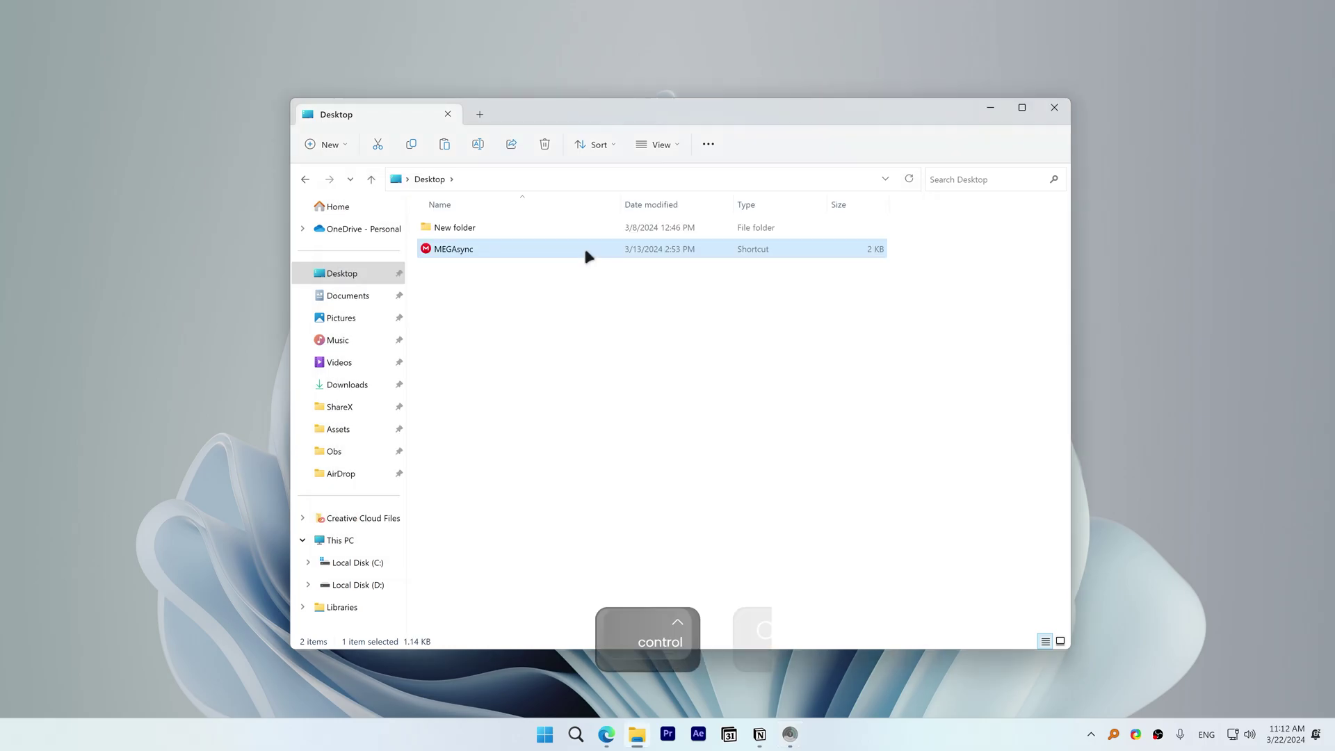
# - Copy the MEGAsync shortcut into New folder via TeraCopy and check its filename-collision options
pyautogui.hotkey('ctrl', 'c')
pyautogui.click(580, 228)
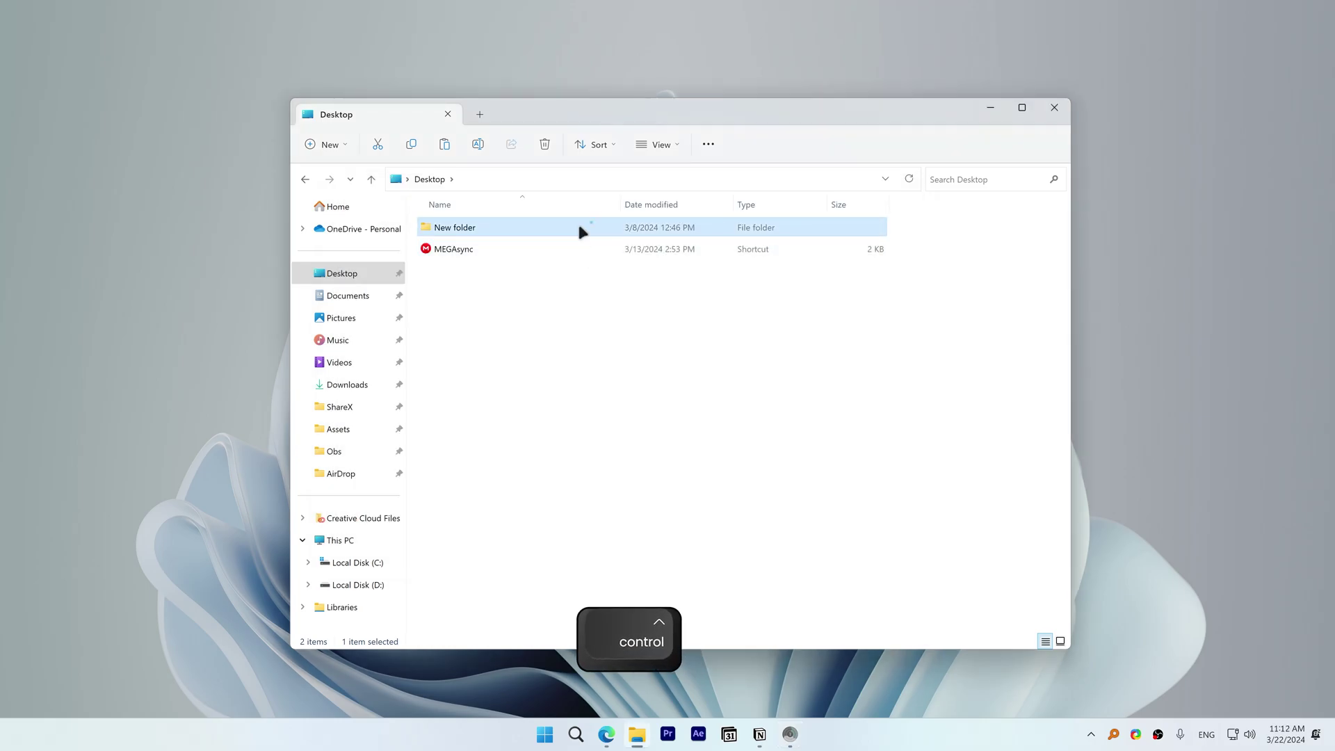
pyautogui.hotkey('ctrl', 'v')
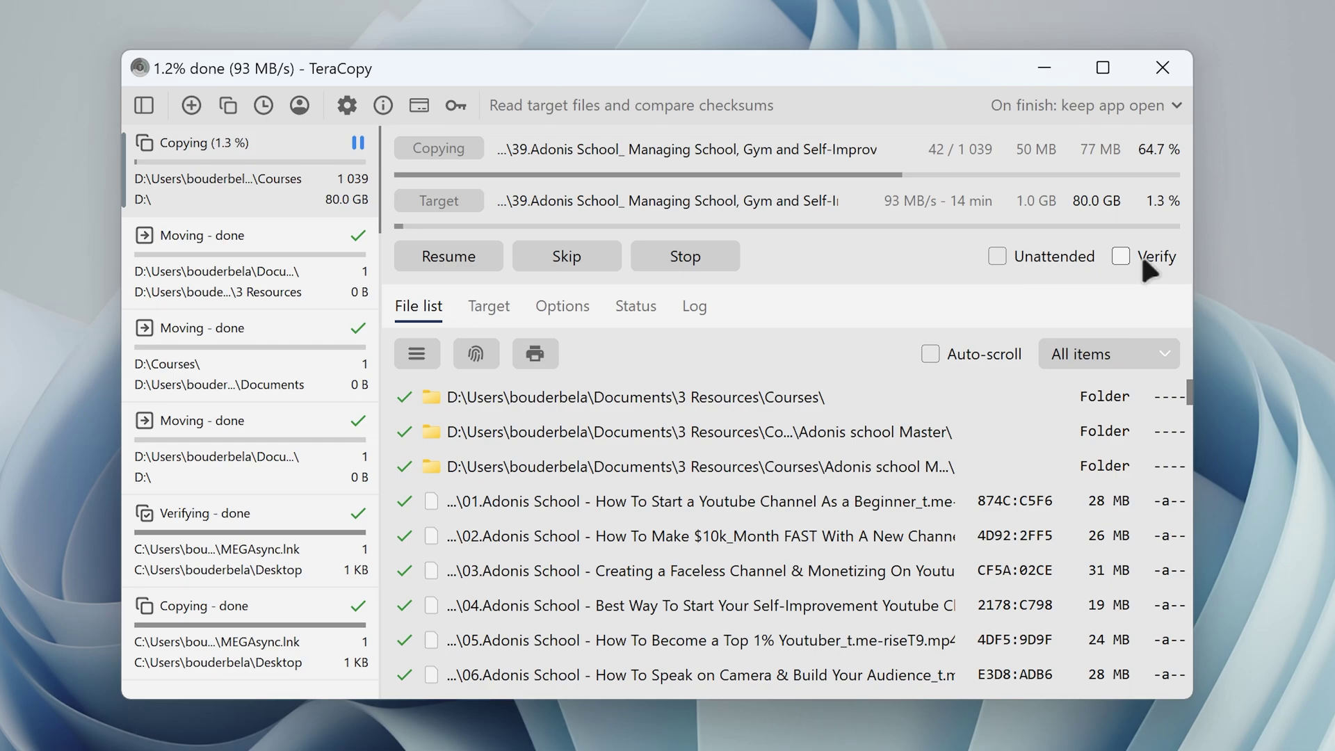
pyautogui.click(996, 257)
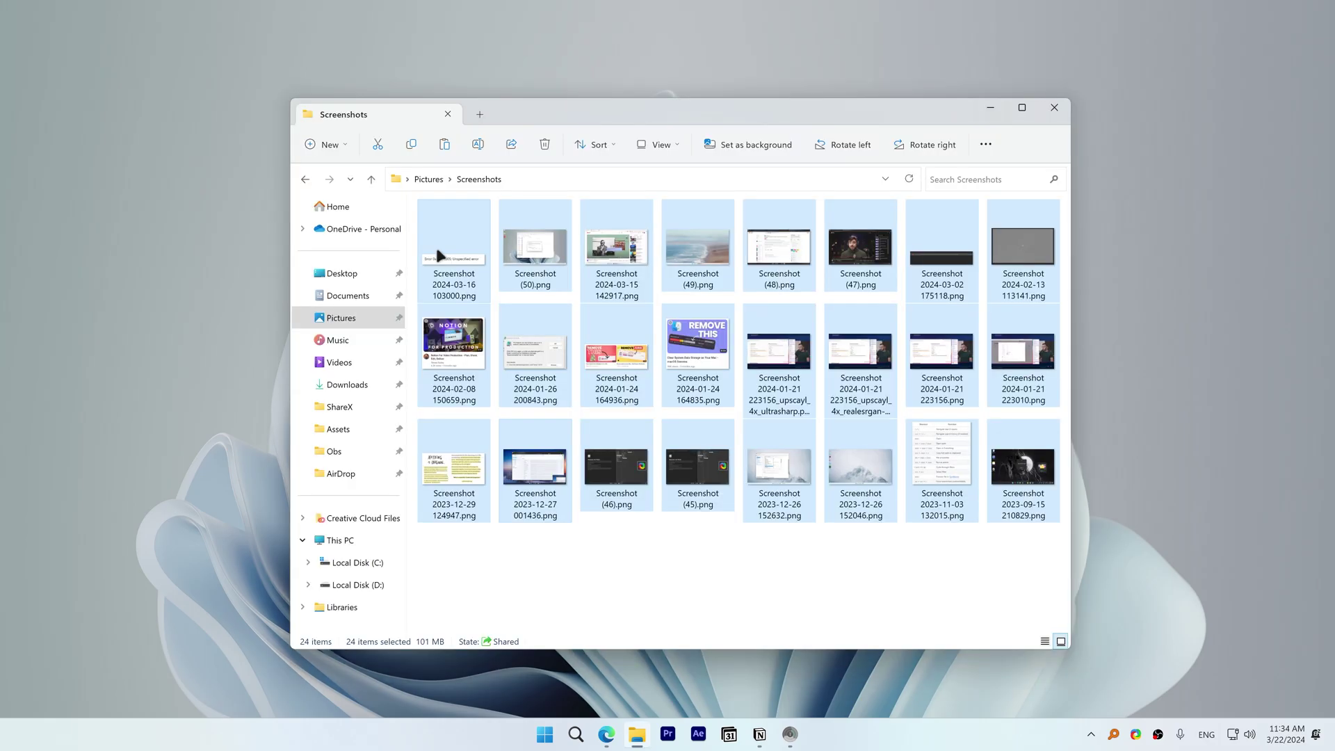
# - In PowerRename, search $ with regex and replace with ' ${increment=1,padding=2,start=1}'
pyautogui.rightClick(439, 256)
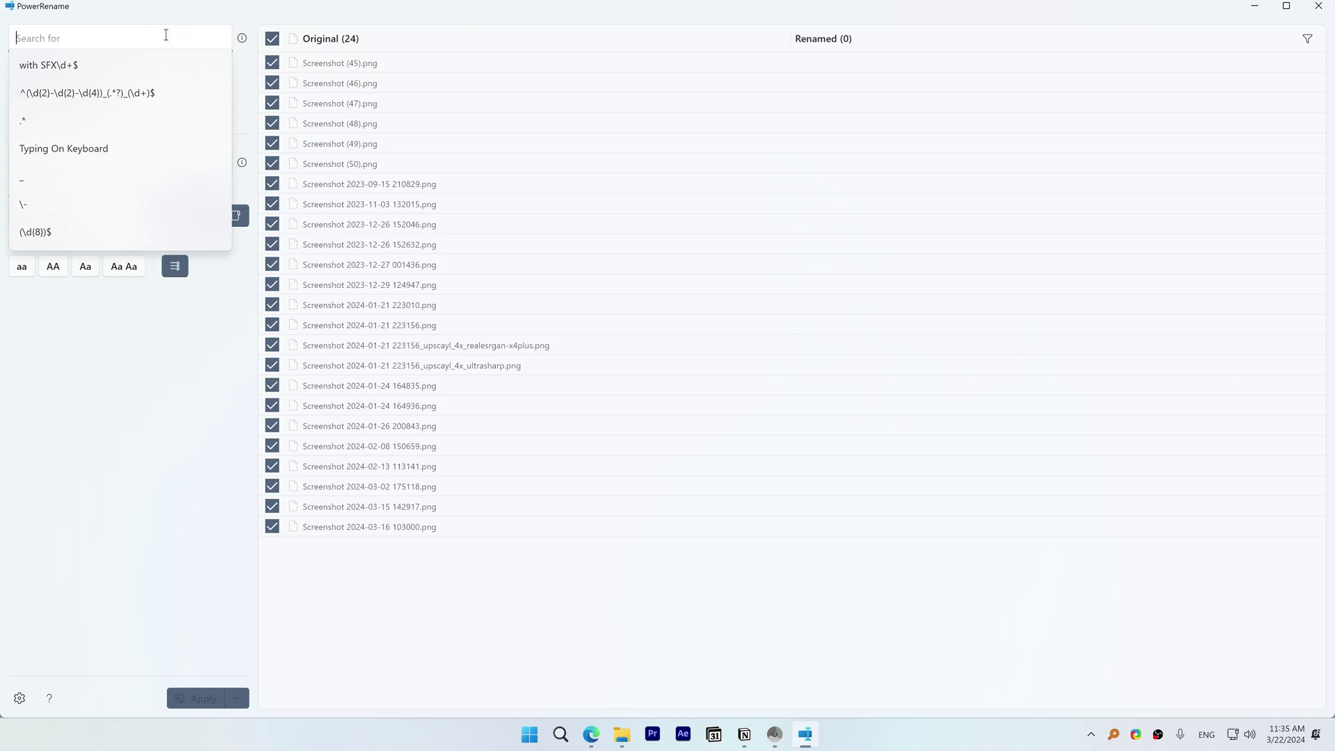
pyautogui.write('$')
pyautogui.click(242, 162)
pyautogui.scroll(-4, 221, 689)
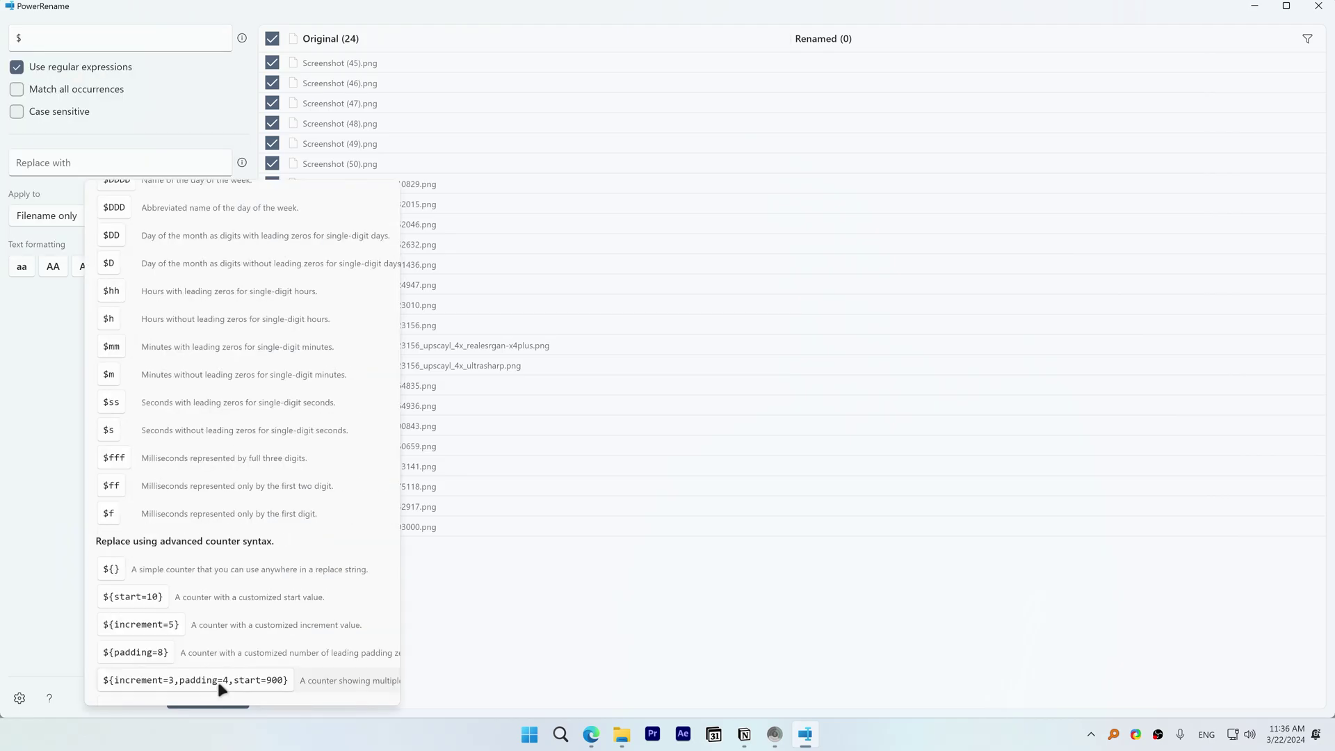
pyautogui.click(15, 161)
pyautogui.hotkey('ctrl', 'v')
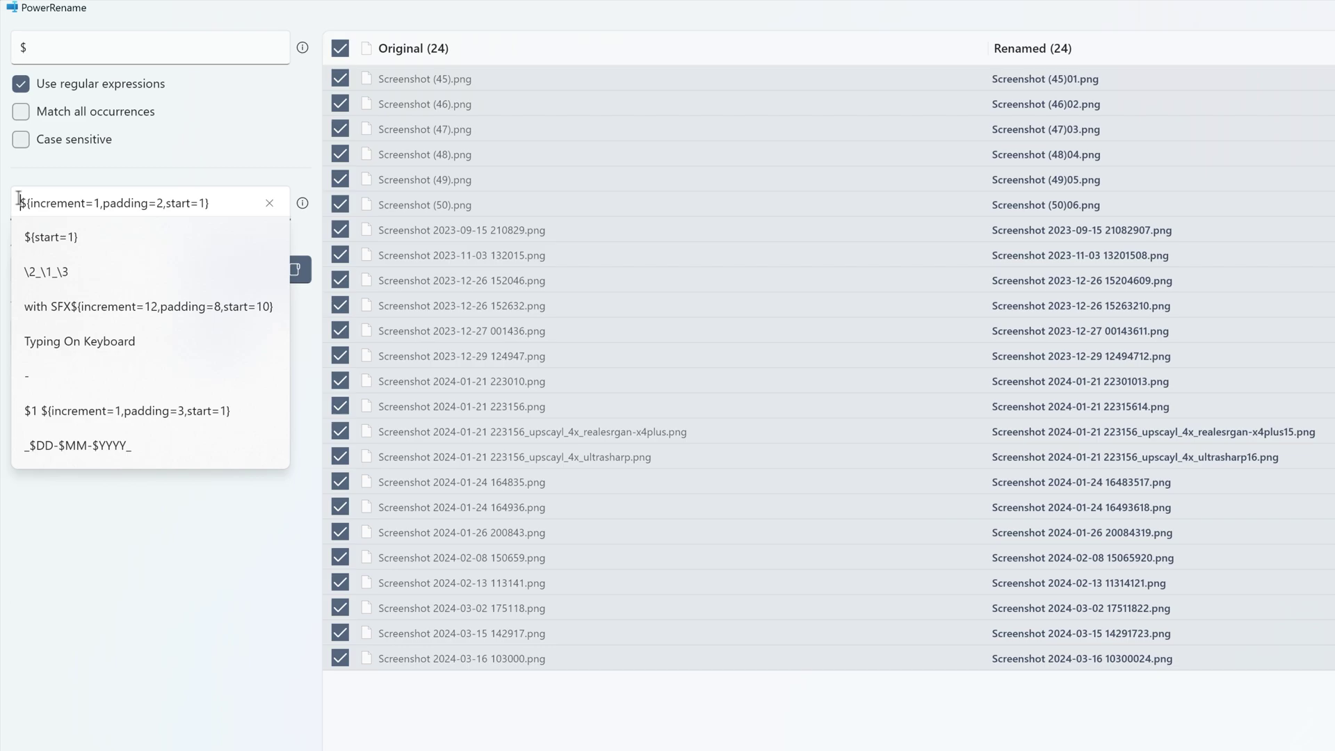
pyautogui.click(19, 202)
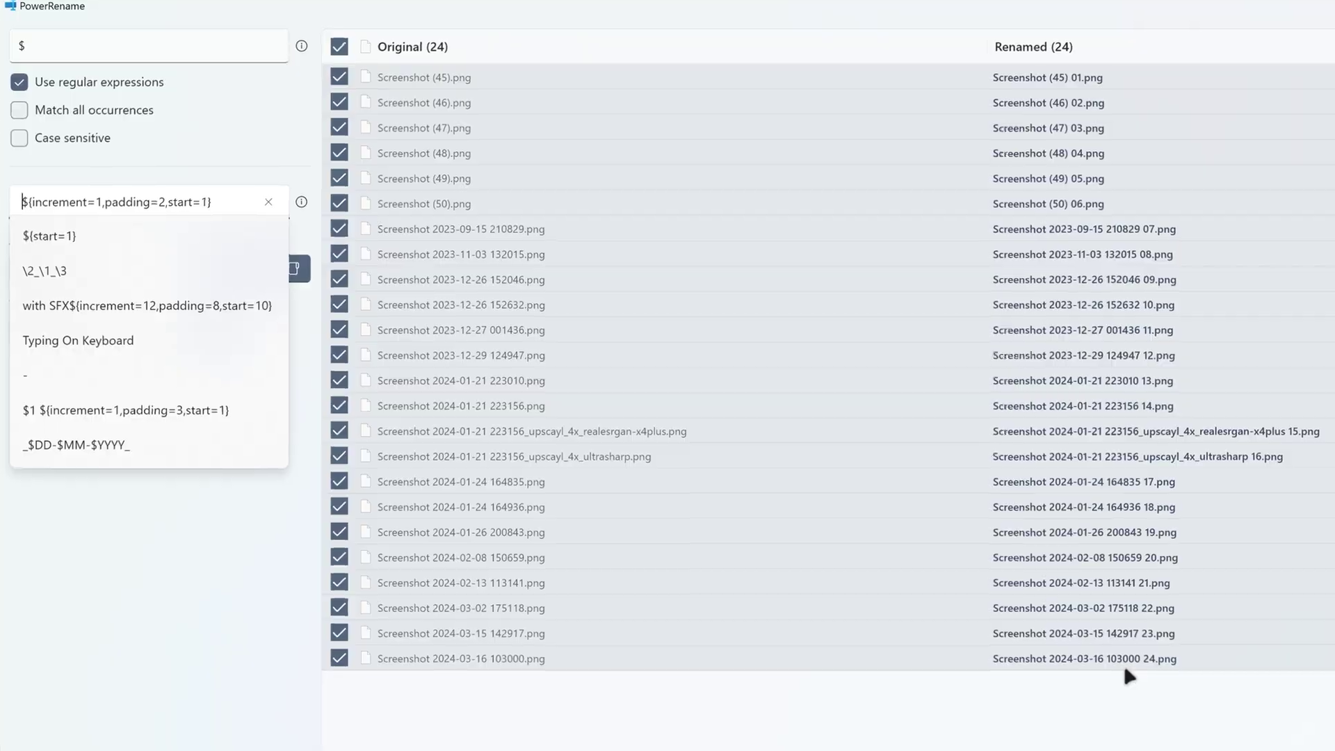
# - Ask ChatGPT to remove the numbers after 'screenshot' while keeping dates as YYYY-MM-DD
pyautogui.hotkey('ctrl', 'z')
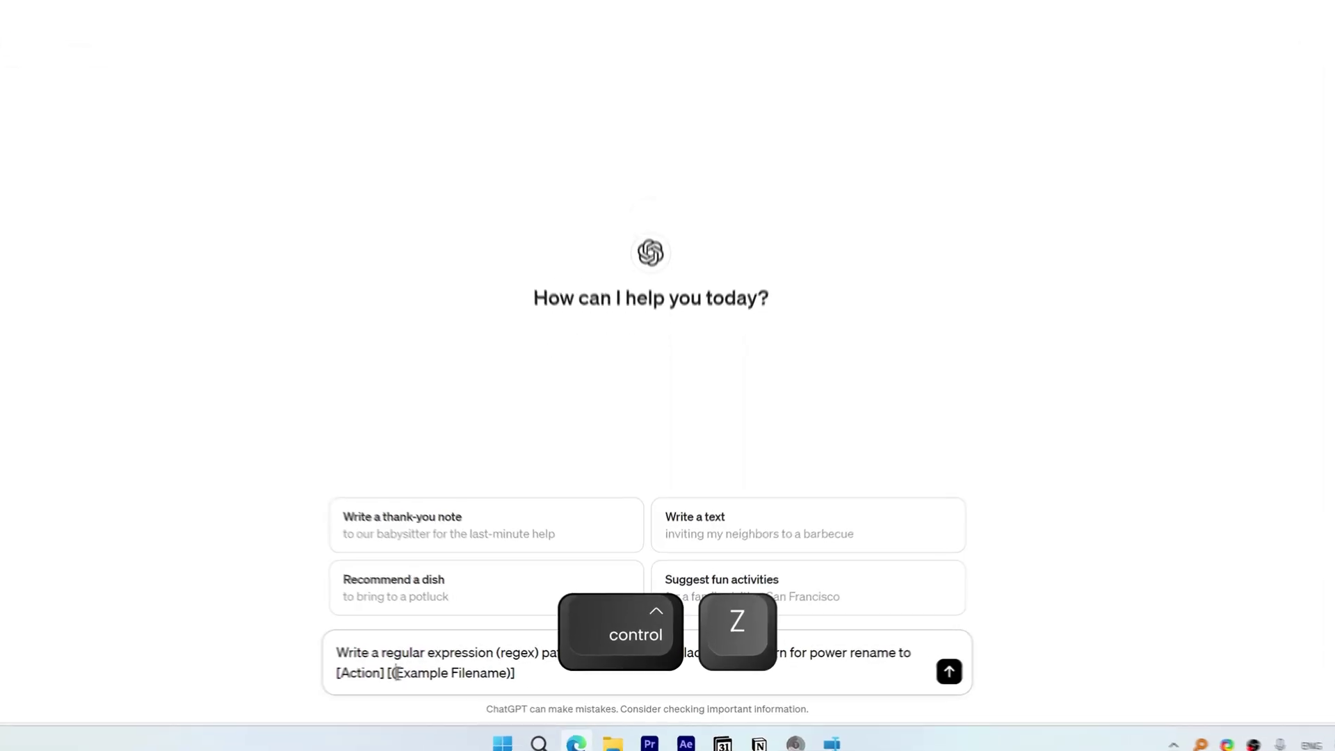
pyautogui.hotkey('ctrl', 'v')
pyautogui.doubleClick(167, 669)
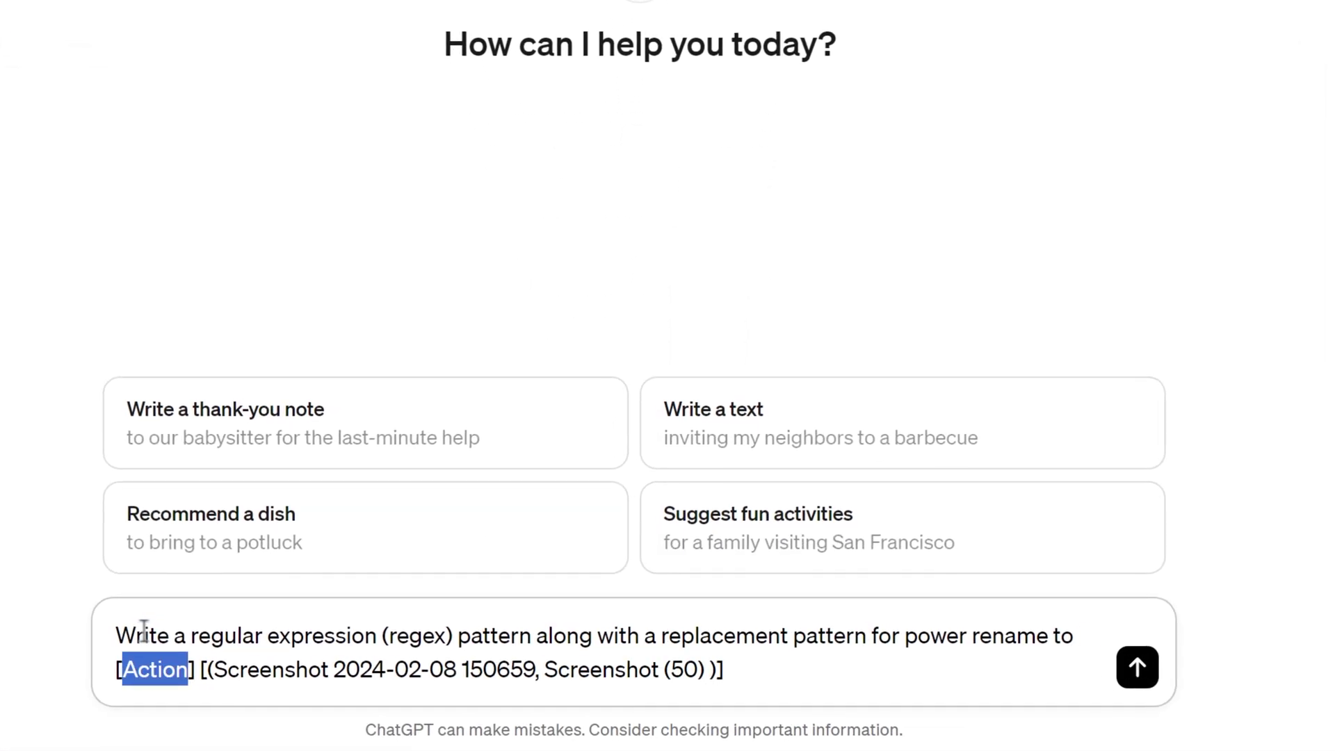
pyautogui.press('BackSpace')
pyautogui.press('Right')
pyautogui.press('BackSpace')
pyautogui.press('BackSpace')
pyautogui.write('remove the ')
pyautogui.write('numbers after screenshot b')
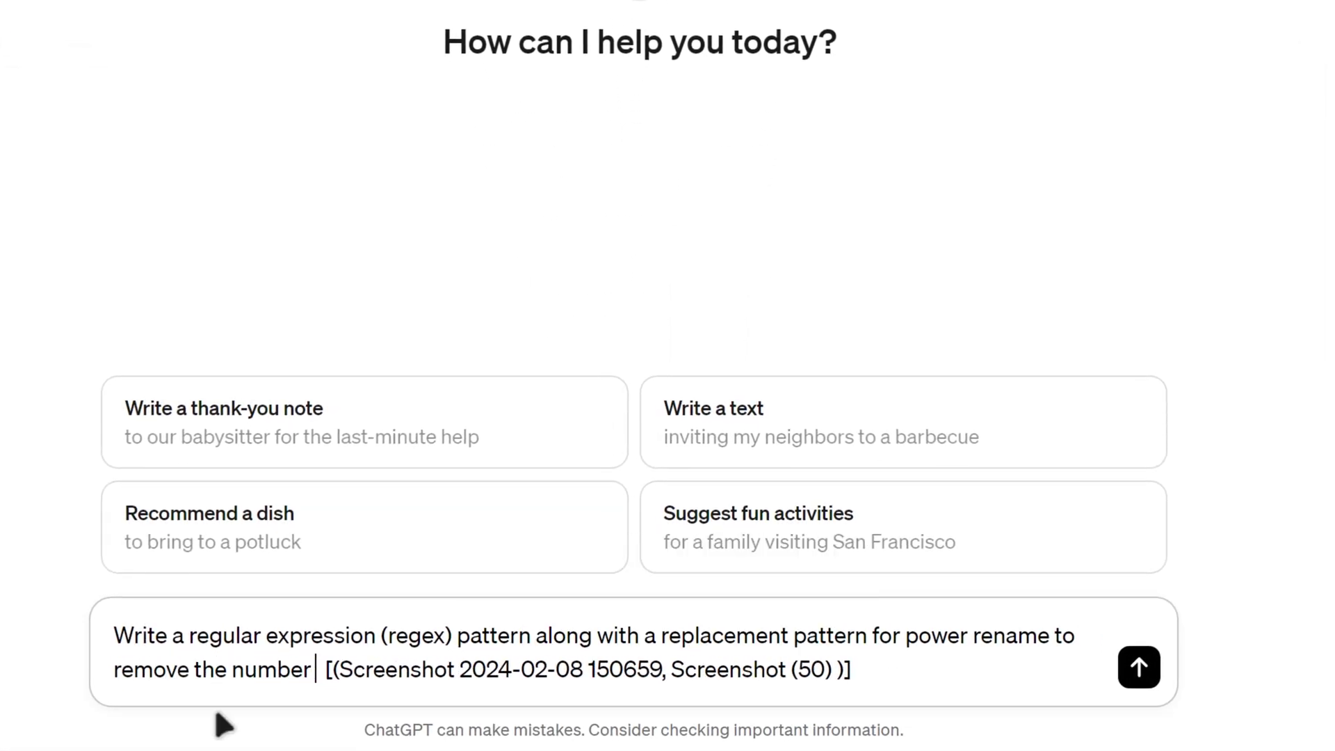
pyautogui.write('ut keep all dates in the format of ')
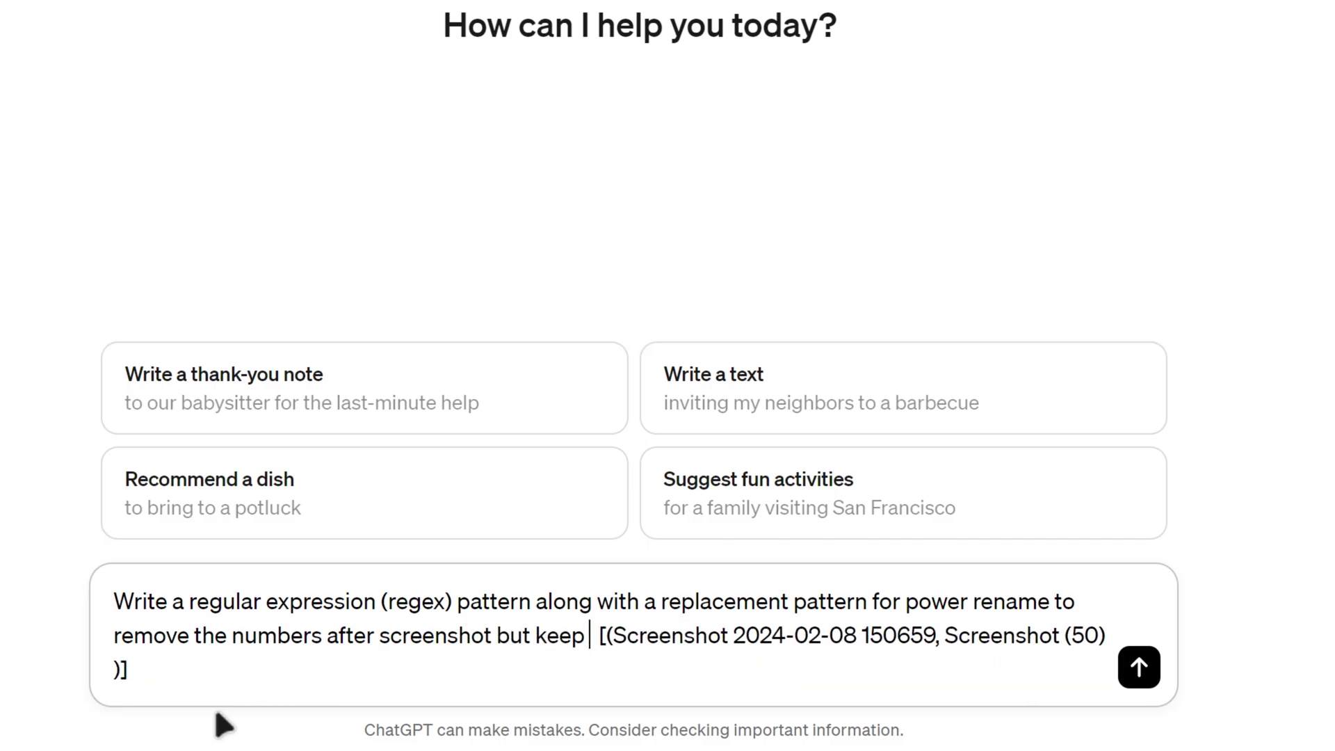
pyautogui.write('YYYY-MM-DD')
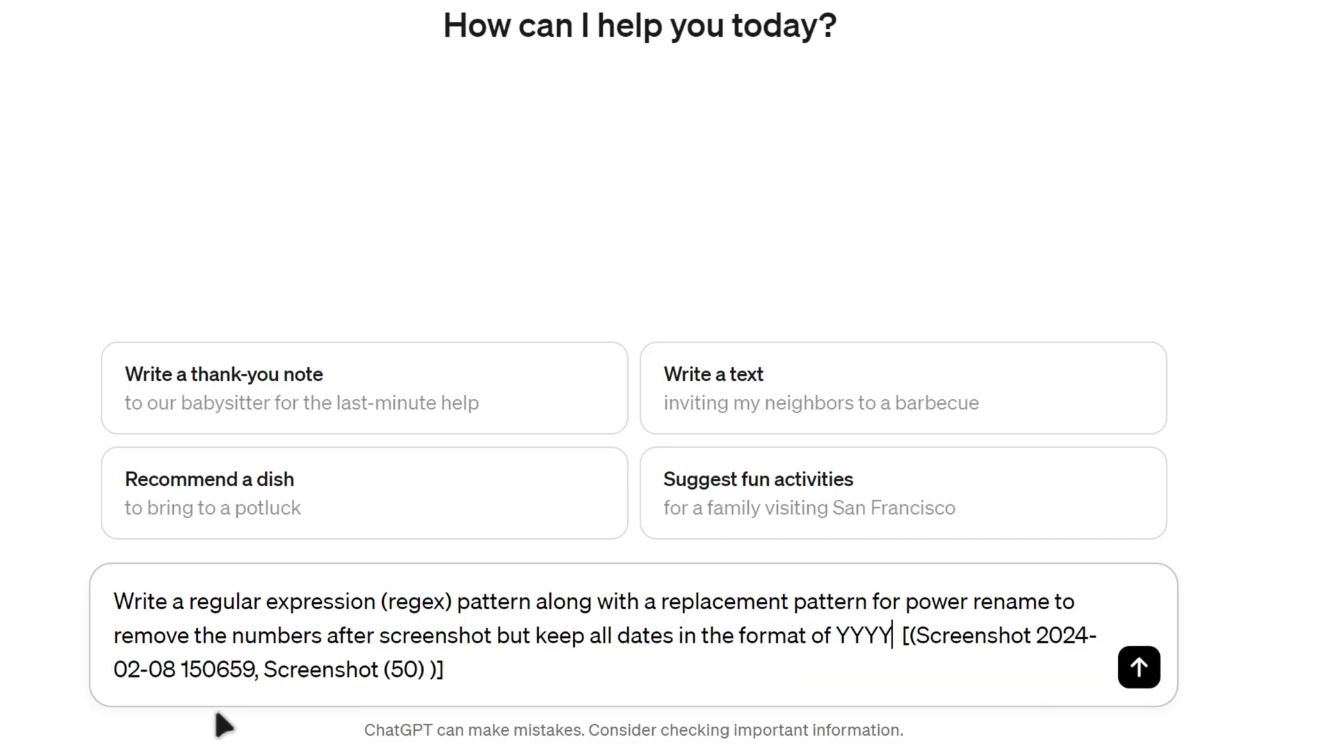
pyautogui.press('Return')
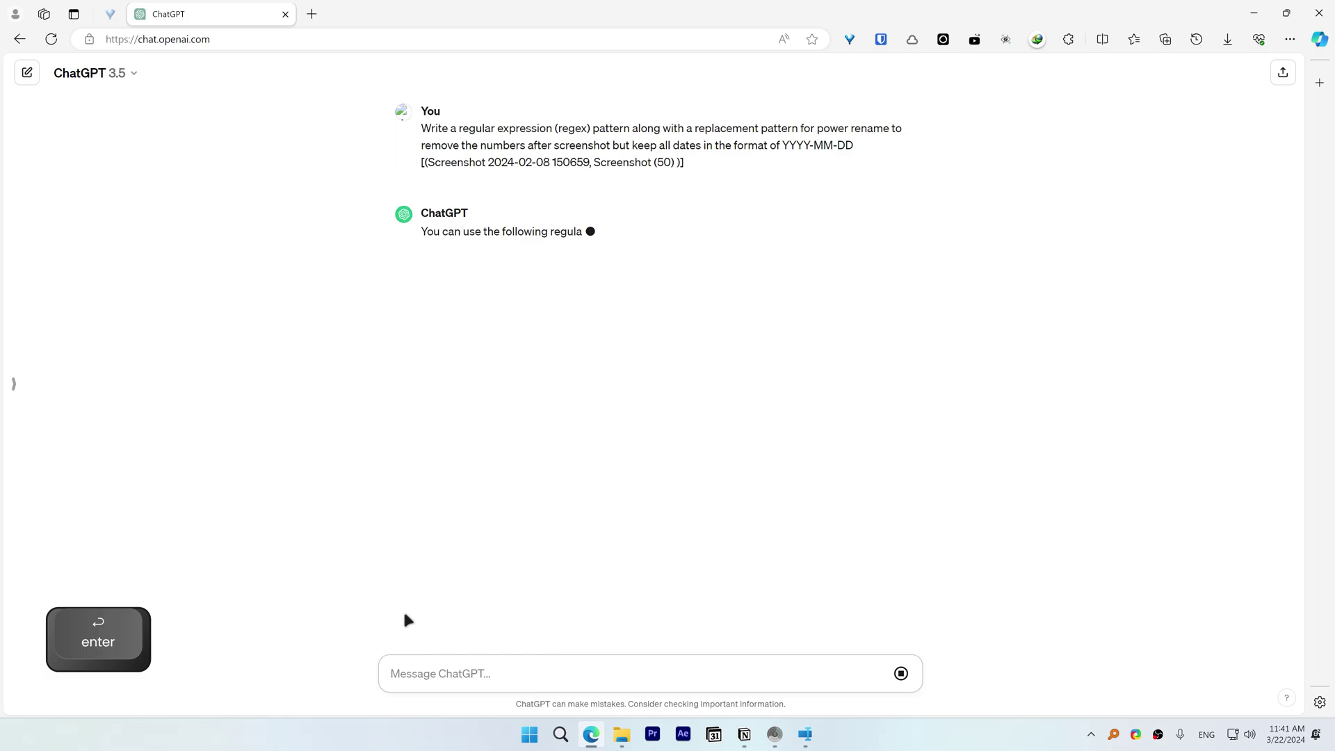
# - Apply the numbered renames and put ChatGPT's regex Pattern into PowerRename's Search for field
pyautogui.moveTo(670, 266)
pyautogui.mouseDown()
pyautogui.moveTo(470, 266)
pyautogui.moveTo(673, 266)
pyautogui.mouseUp()
pyautogui.click(366, 271)
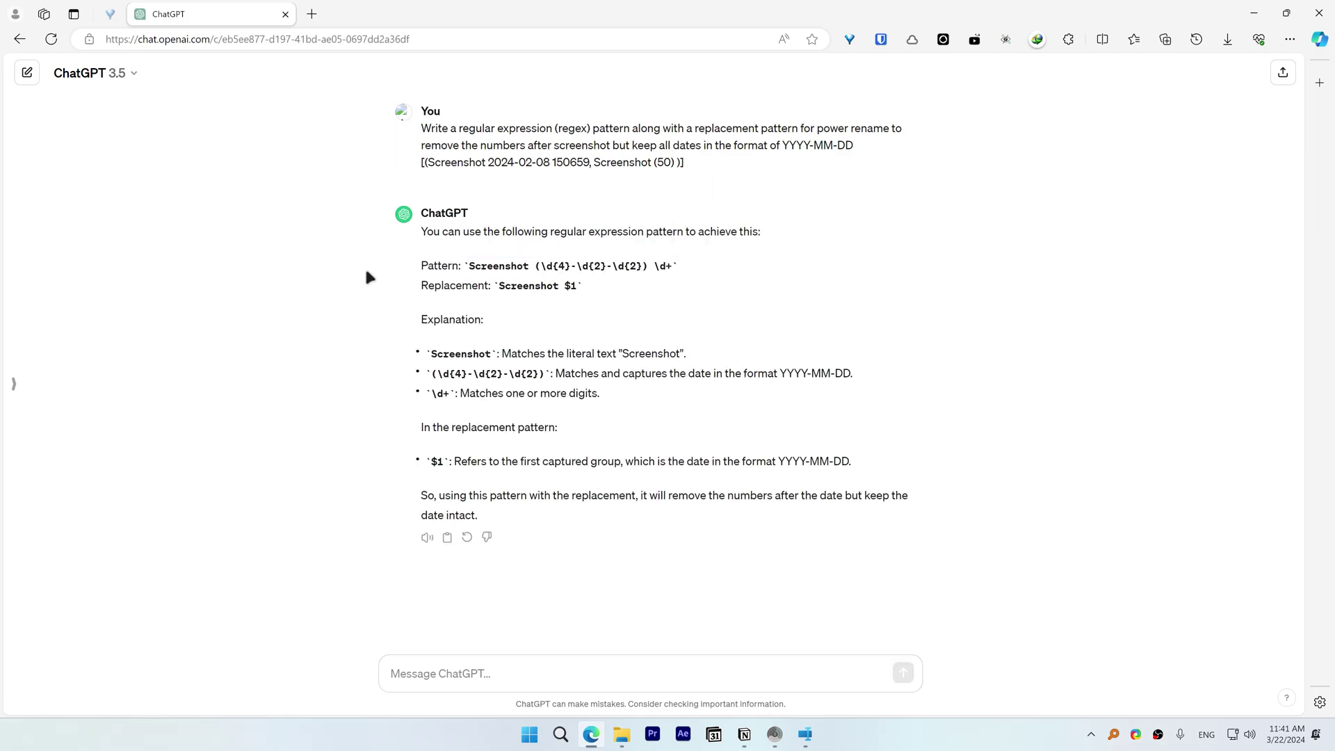
pyautogui.hotkey('ctrl', 'c')
pyautogui.click(805, 734)
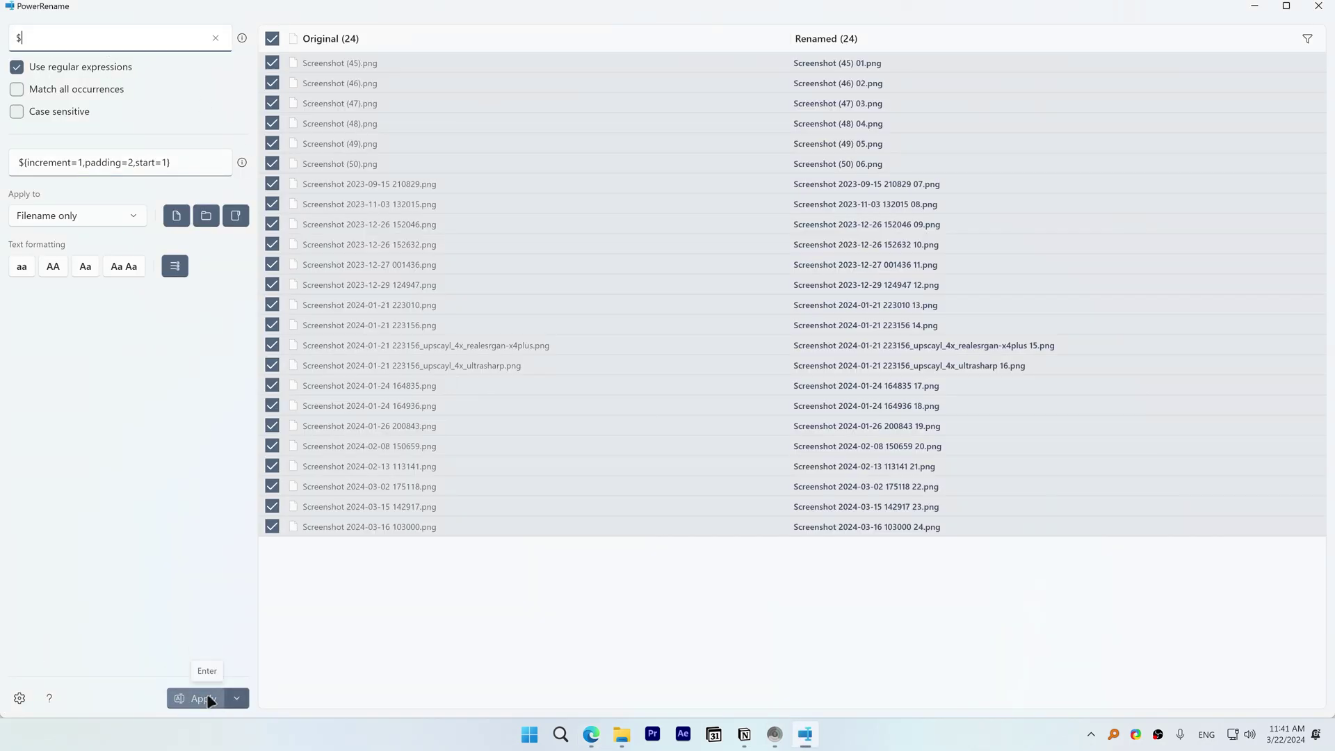
pyautogui.click(197, 697)
pyautogui.click(155, 42)
pyautogui.hotkey('ctrl', 'a')
pyautogui.hotkey('ctrl', 'v')
# - Paste ChatGPT's suggested replacement into PowerRename's Replace with field
pyautogui.hotkey('alt', 'Tab')
pyautogui.moveTo(498, 286); pyautogui.dragTo(577, 286)
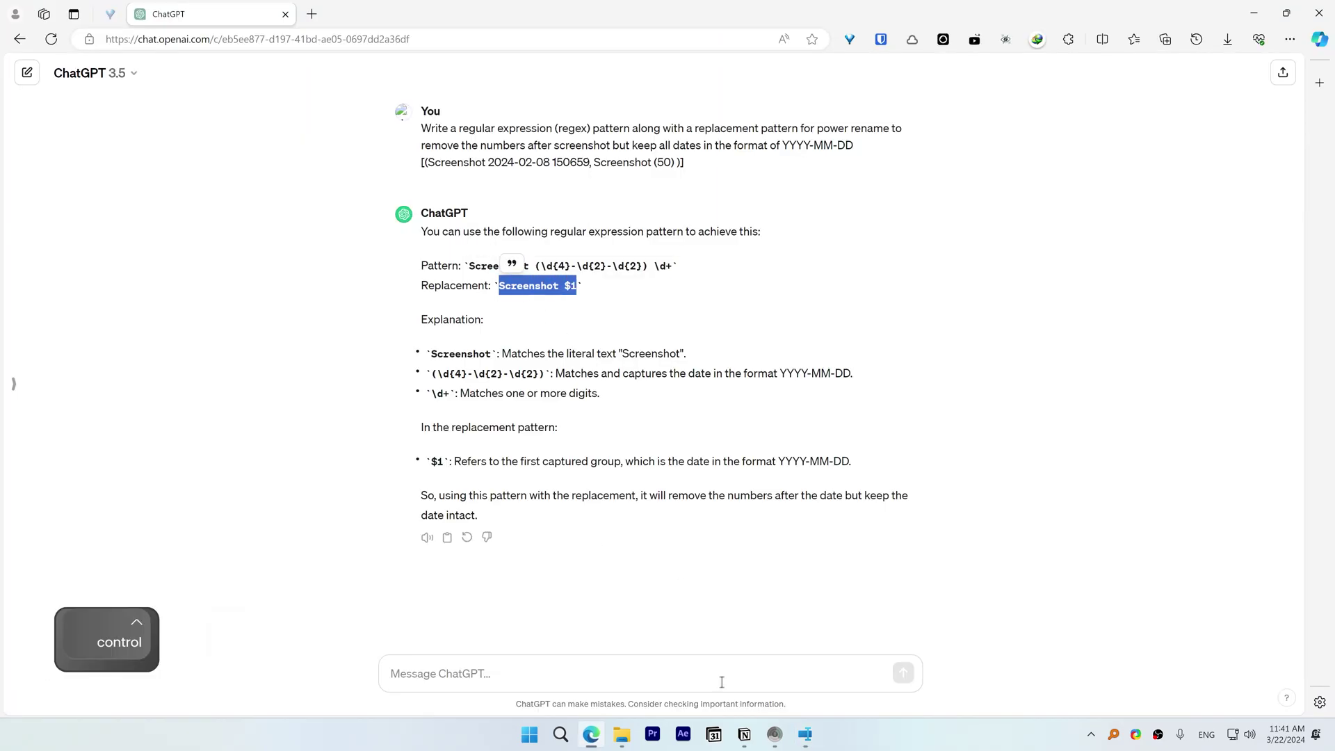
pyautogui.hotkey('ctrl', 'c')
pyautogui.hotkey('alt', 'Tab')
pyautogui.click(146, 163)
pyautogui.hotkey('ctrl', 'v')
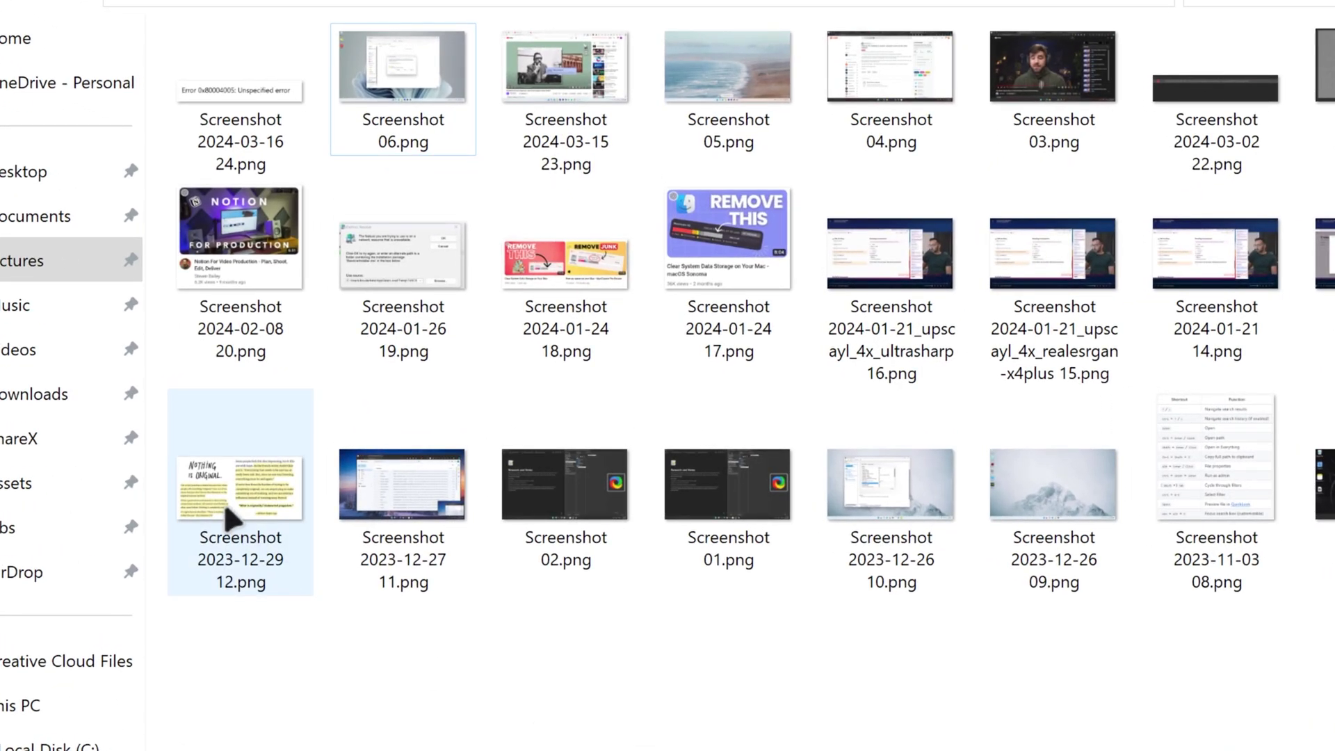
# - Bring up the MediaInfo details for a renamed screenshot in Explorer
pyautogui.moveTo(224, 502)
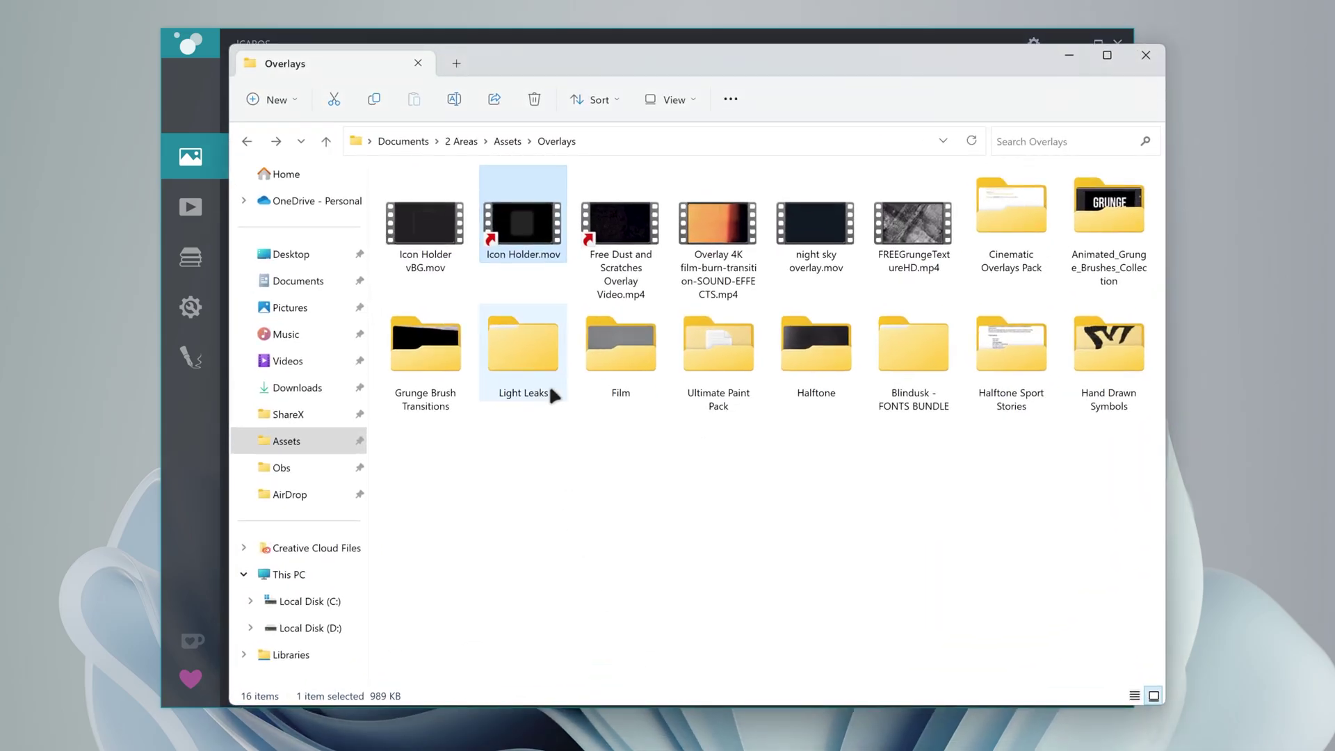
# - Drop the video file from Explorer onto Icaros to refresh its thumbnail
pyautogui.moveTo(527, 224); pyautogui.dragTo(202, 423)
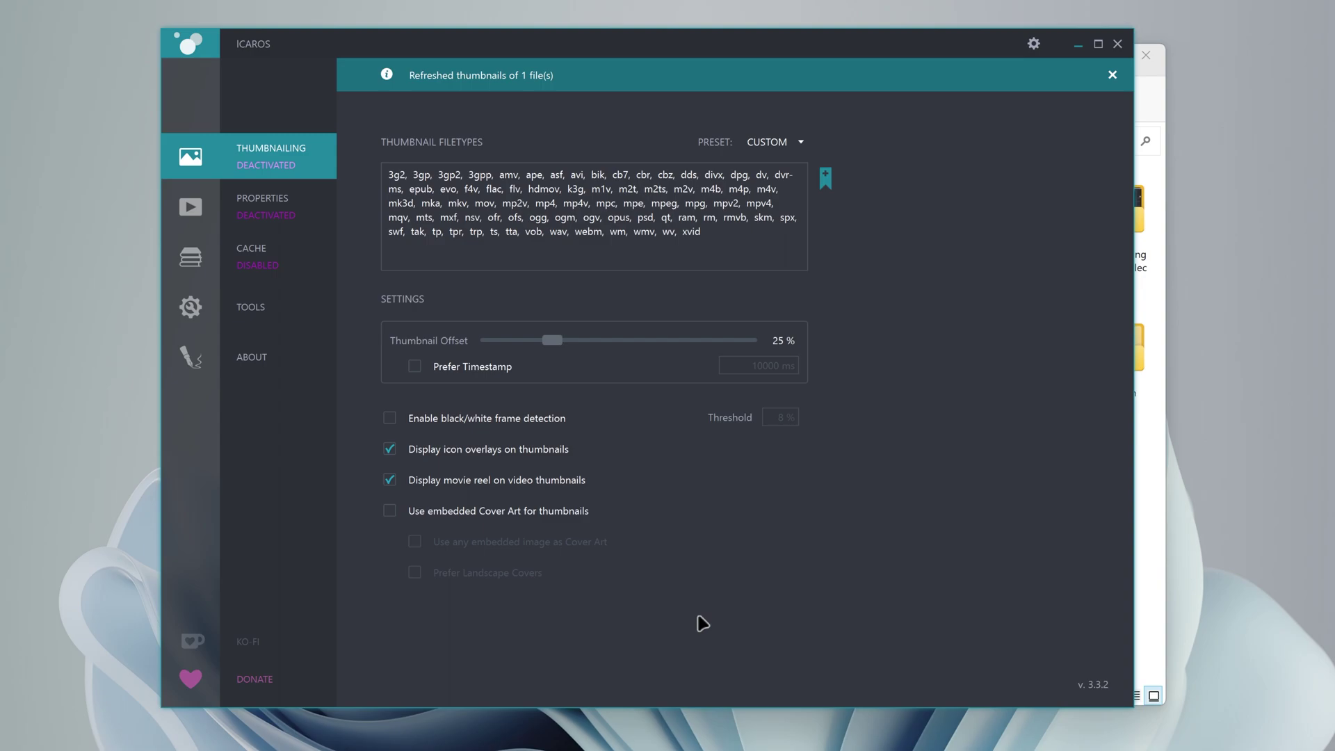
# - Activate Icaros thumbnailing, review the cache's included locations, and start a cache rebuild
pyautogui.click(277, 168)
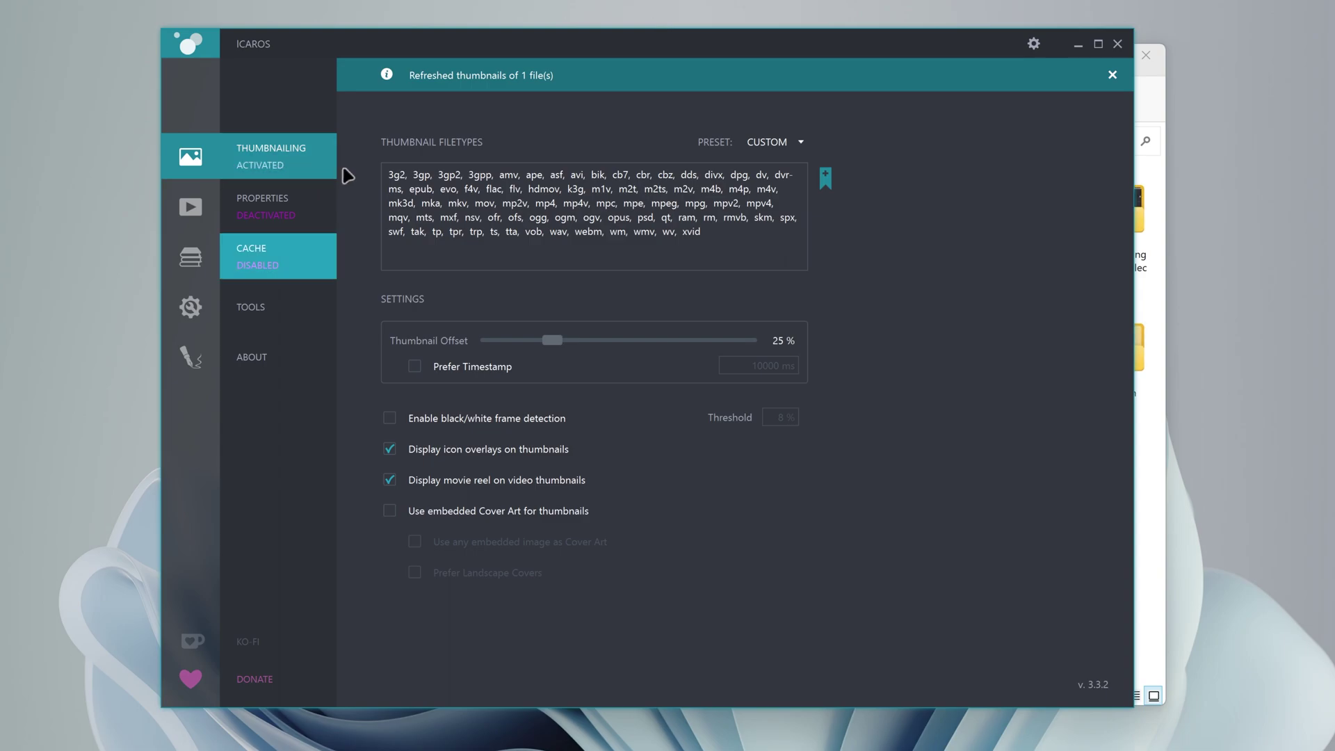
pyautogui.click(217, 255)
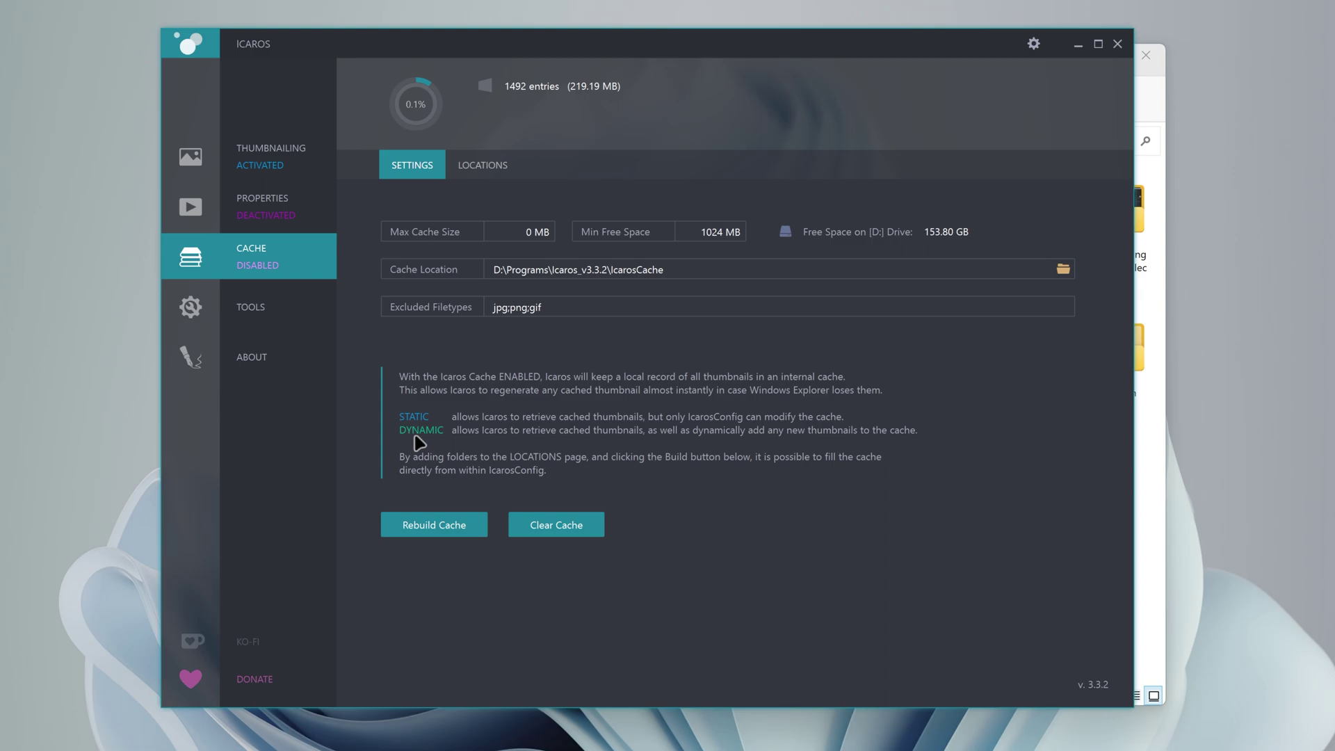
pyautogui.click(478, 171)
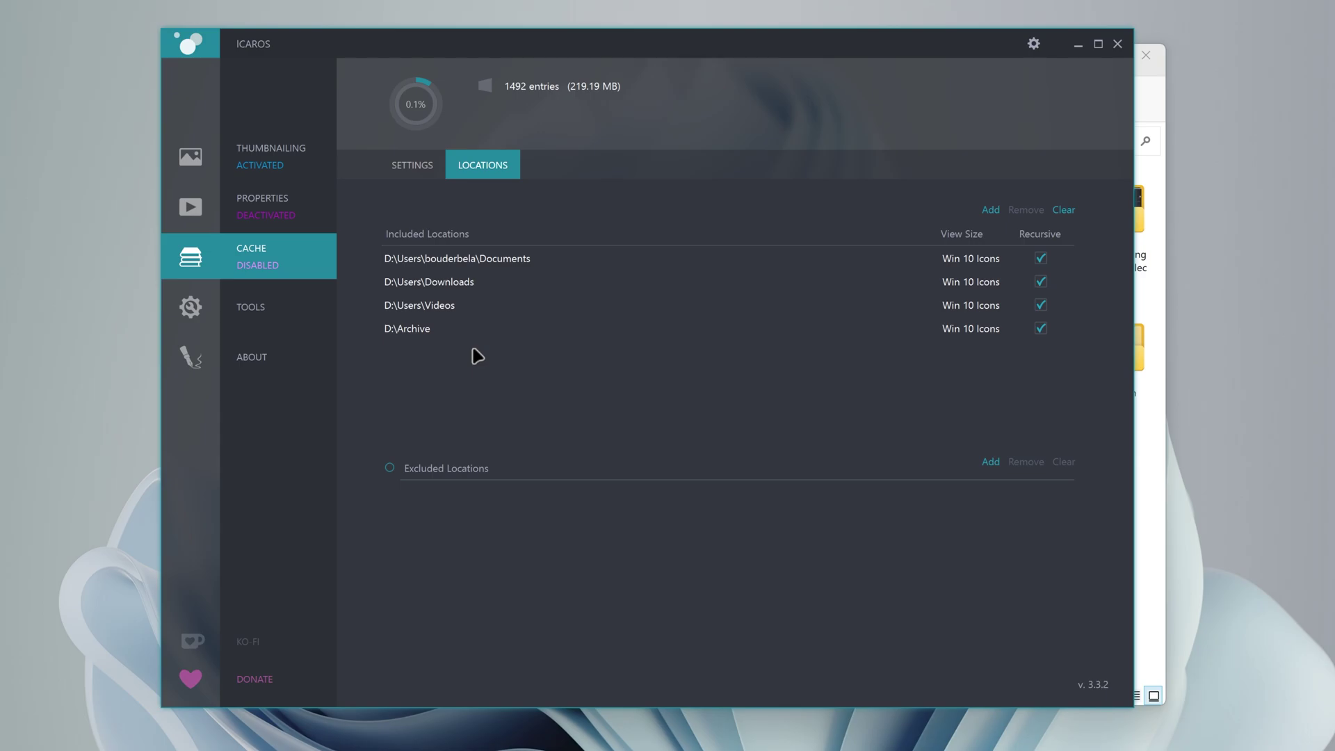
pyautogui.click(411, 171)
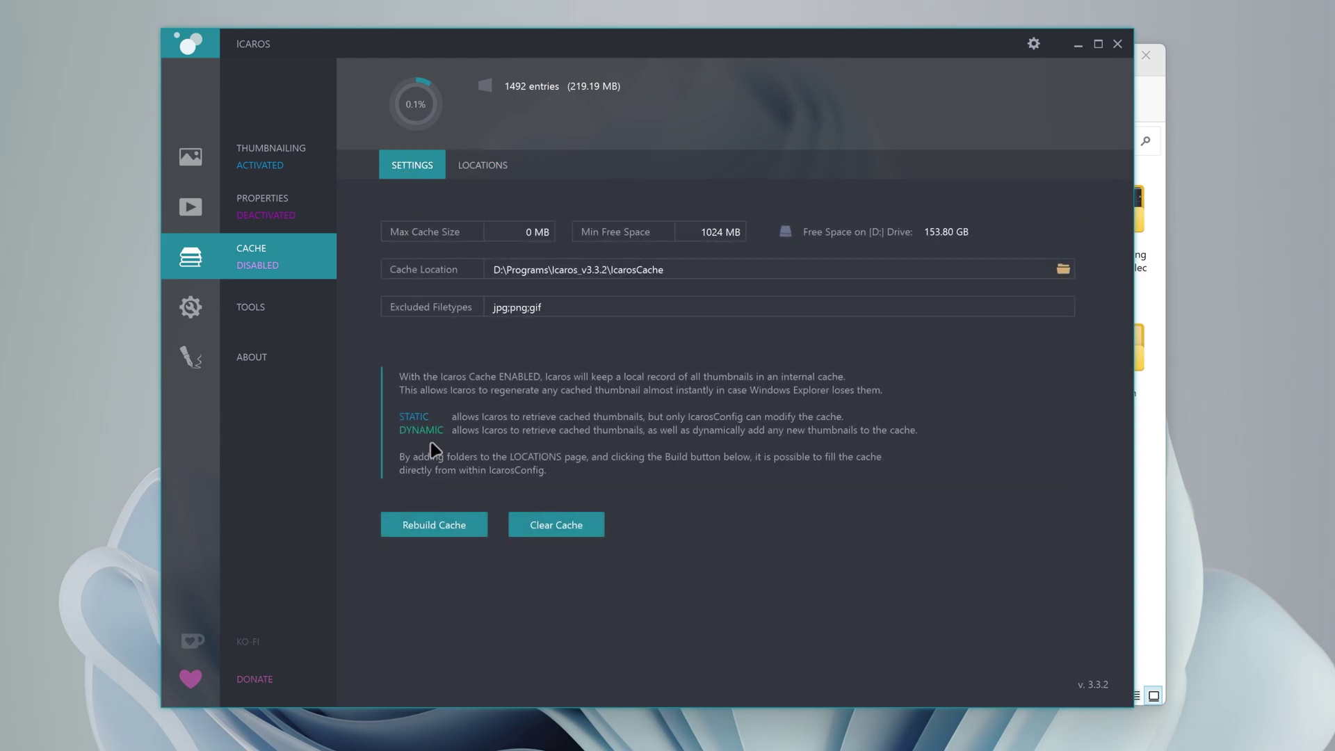
pyautogui.click(433, 530)
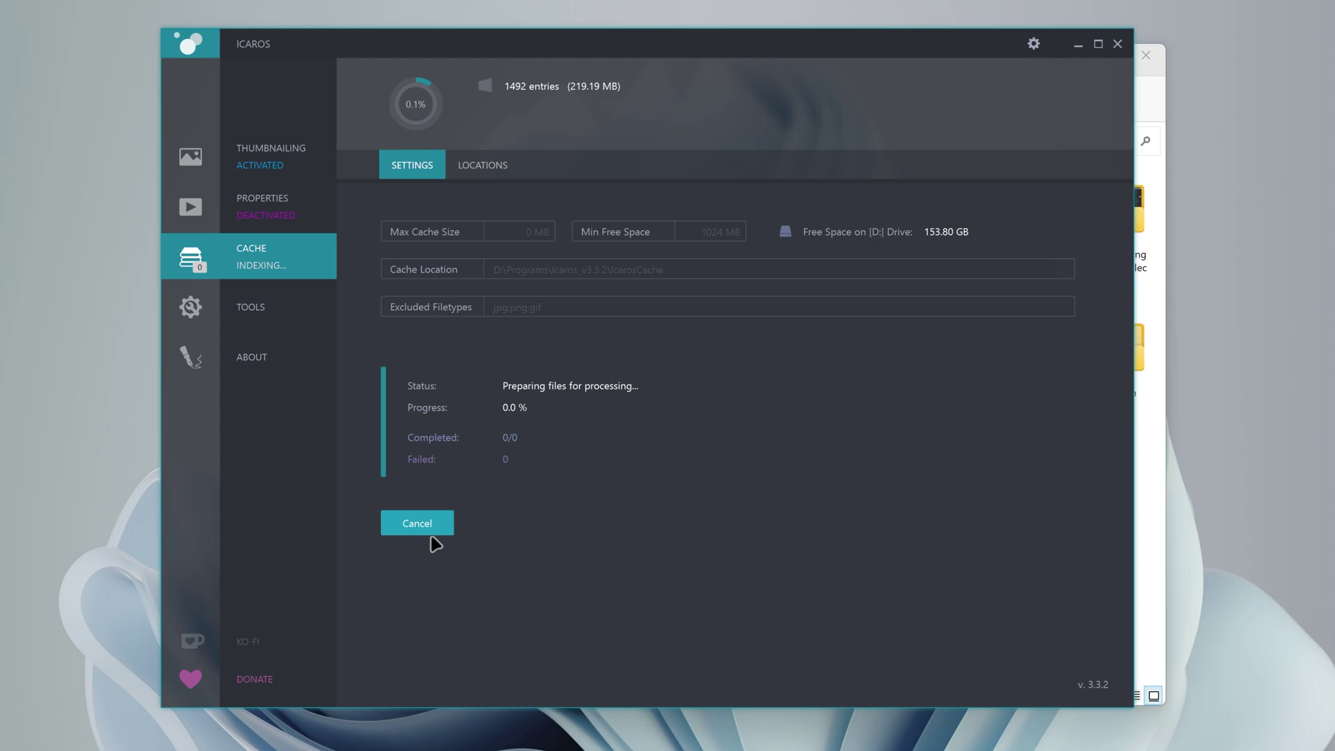
# - Switch Icaros Properties from DEACTIVATED to ACTIVATED for the checked video and audio types
pyautogui.click(299, 205)
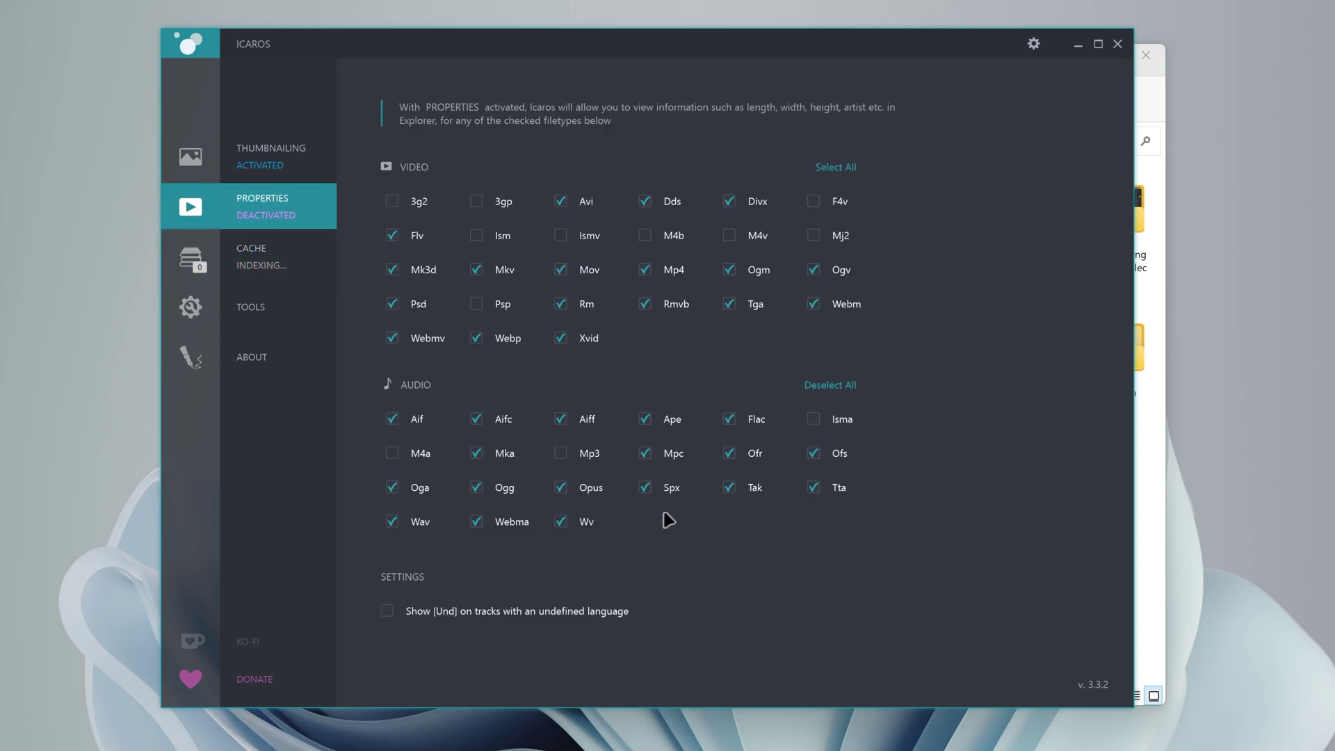
pyautogui.click(299, 217)
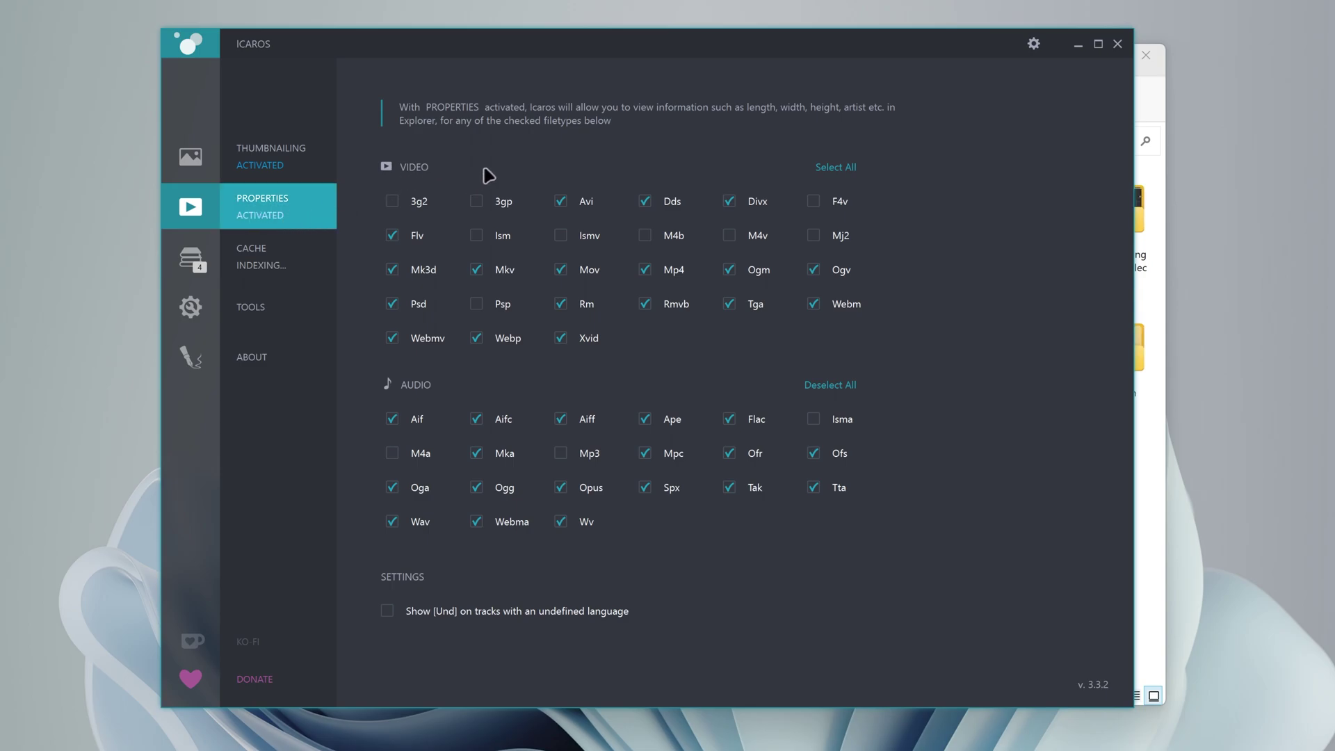